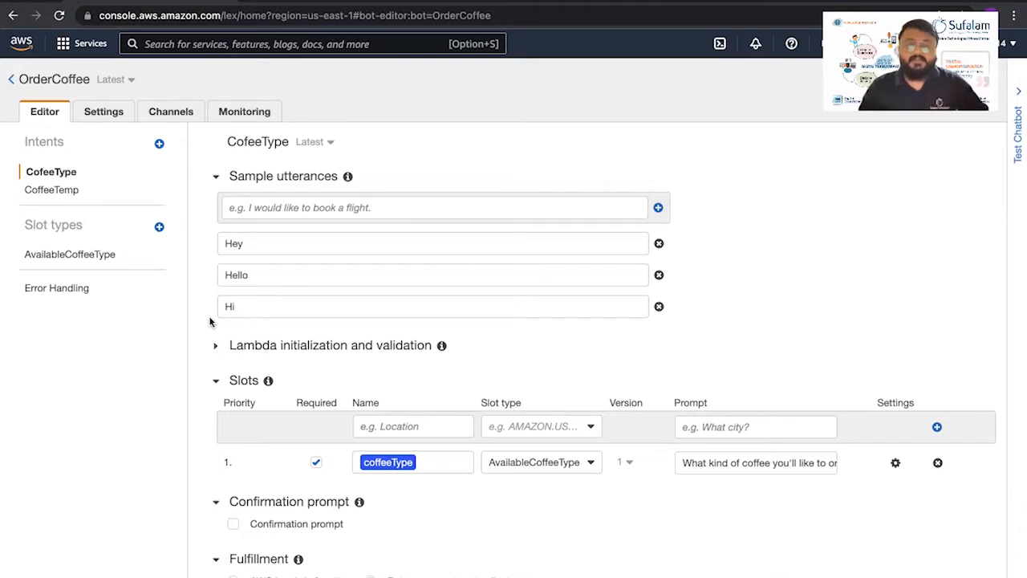
- Review the CofeeType intent, search the AWS console for lambda and open the service's function creation page
scroll(209, 321, "down", 5)
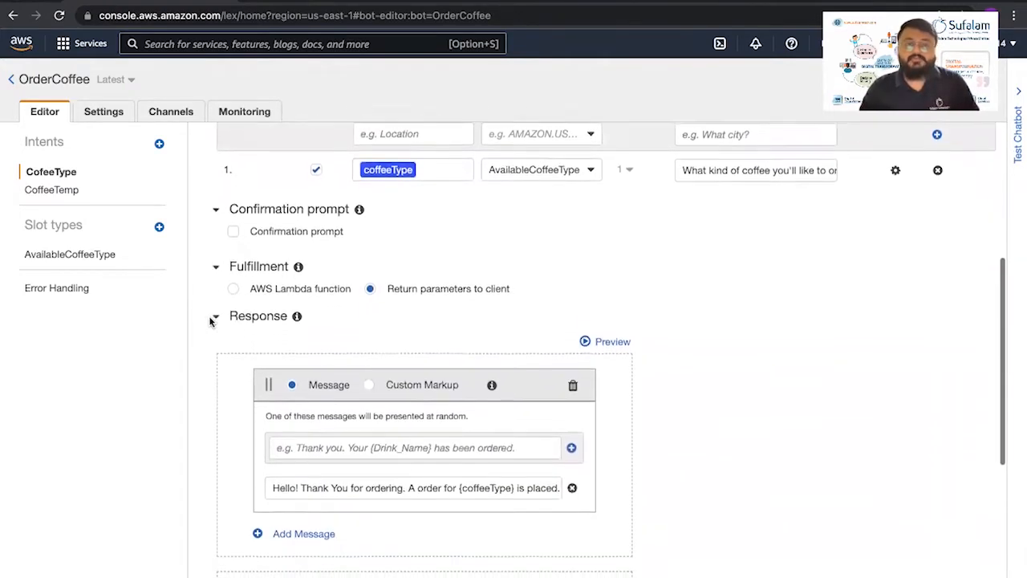
scroll(211, 321, "down", 1)
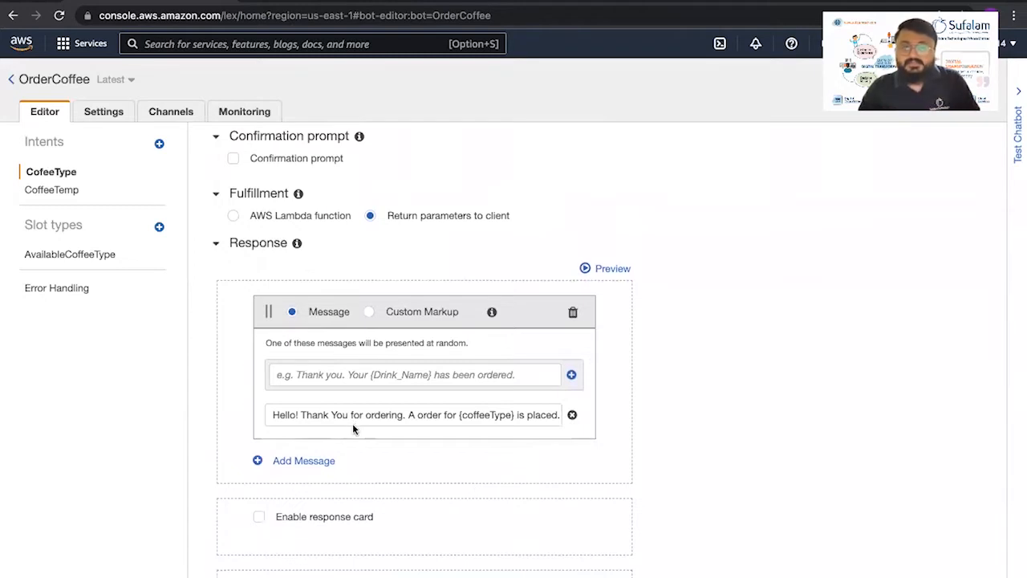
scroll(327, 156, "up", 6)
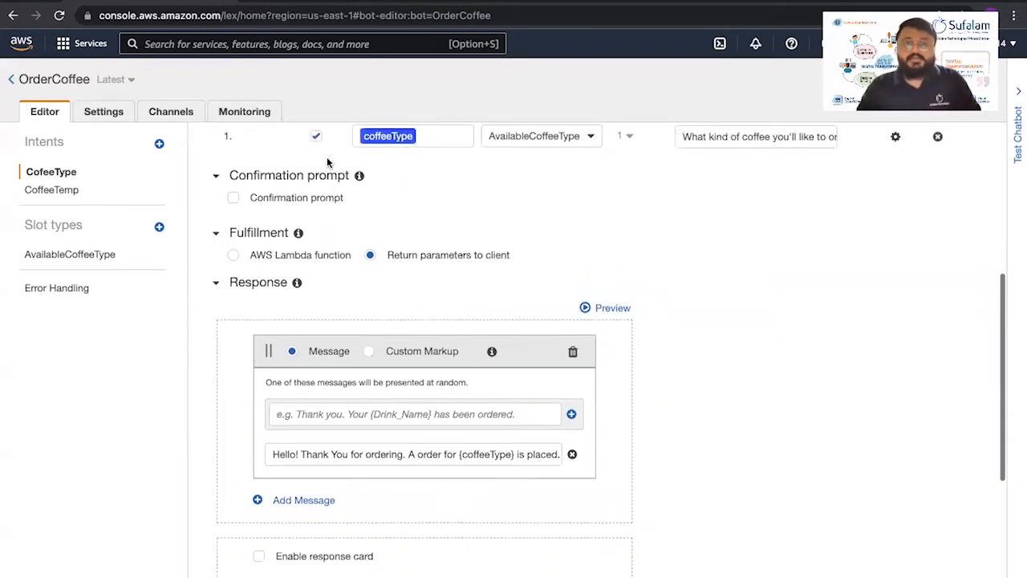
left_click(181, 46)
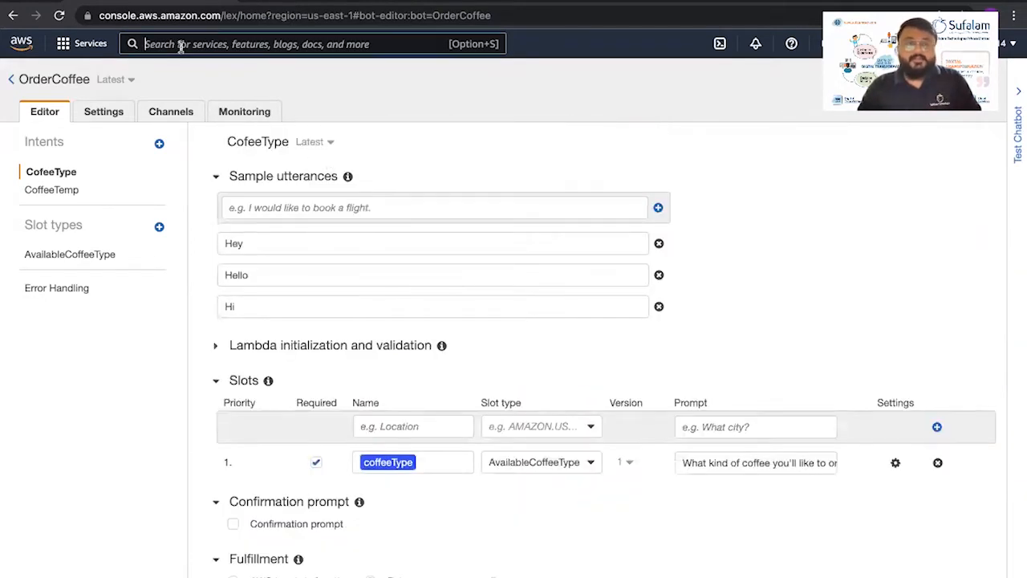
type("lam")
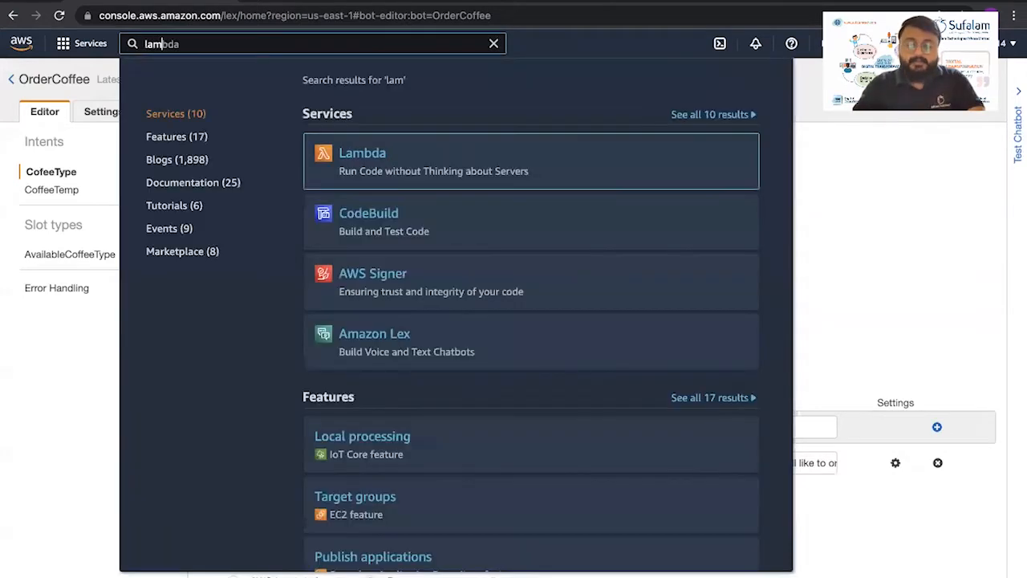
type("bda")
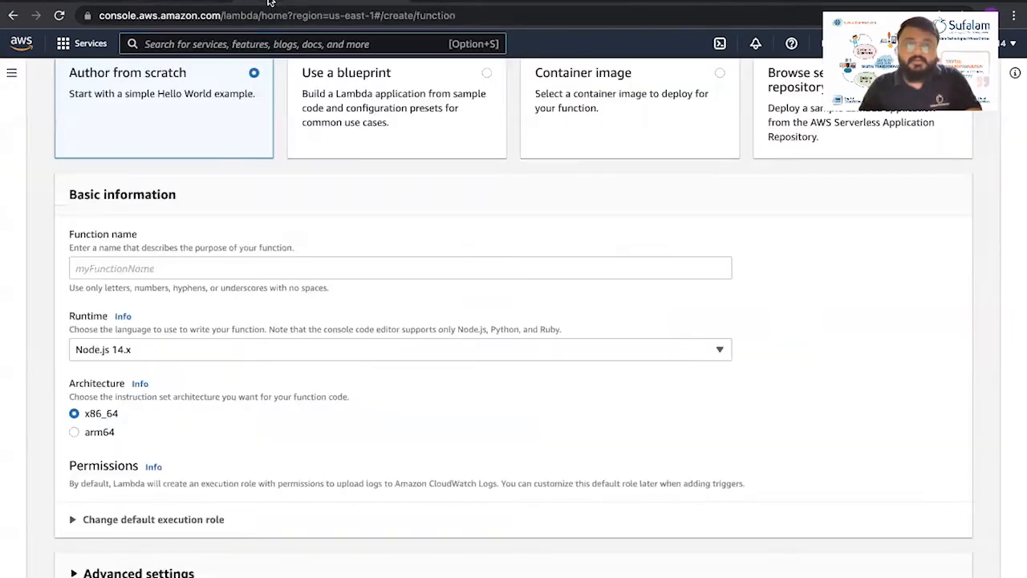
- Name the new author-from-scratch Lambda function CoffeeBotFunction
scroll(257, 242, "up", 1)
scroll(257, 243, "up", 1)
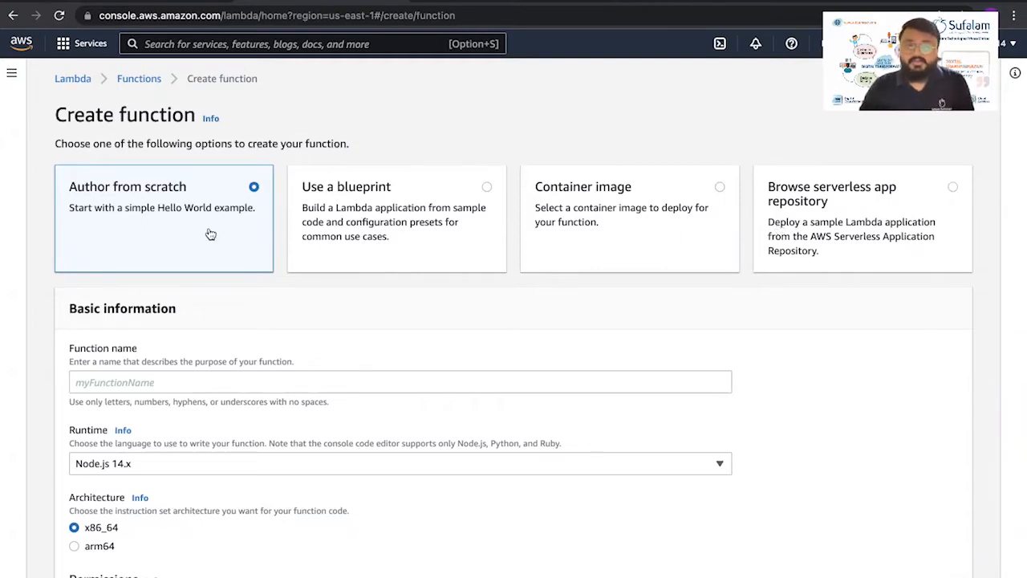
scroll(115, 332, "down", 1)
left_click(116, 354)
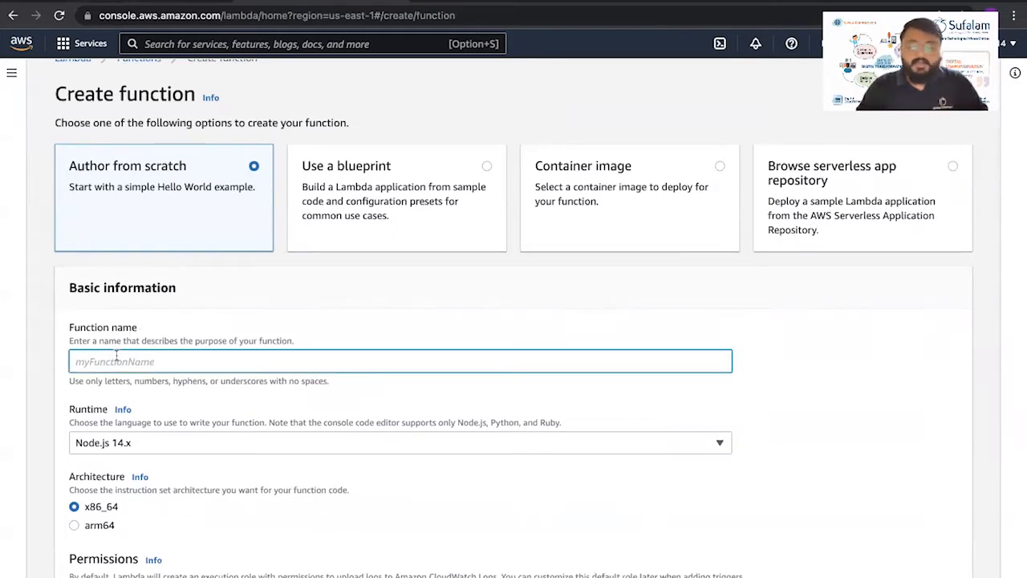
type("C")
key("BackSpace")
type("CoffeeV")
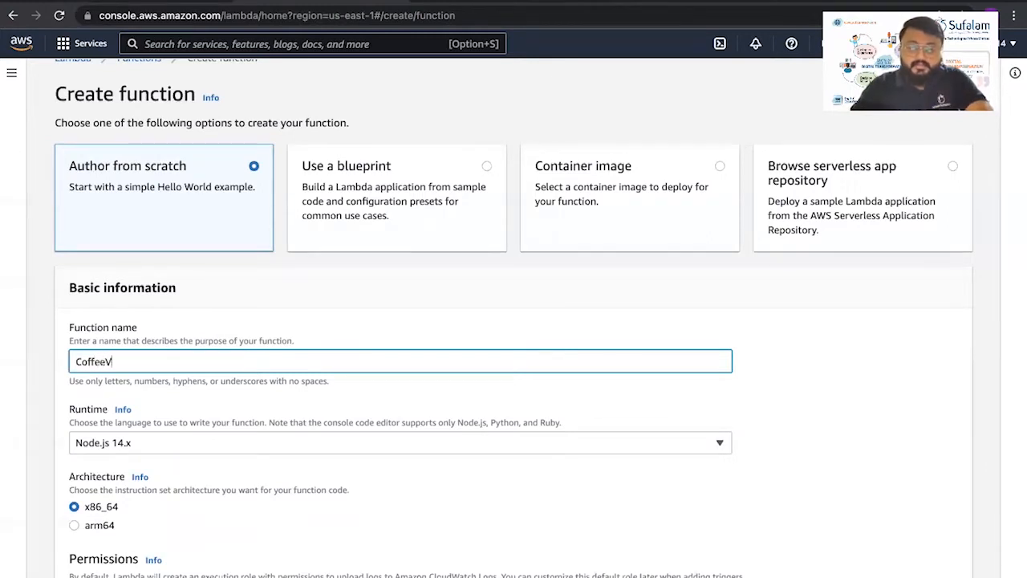
key("BackSpace")
type("BotFunction")
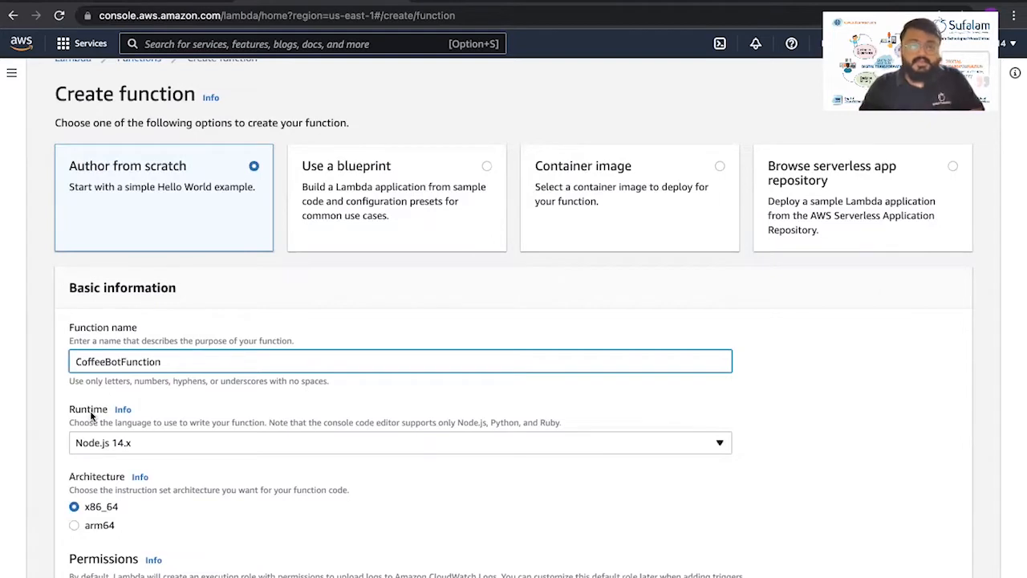
- Choose Node.js 14.x as the runtime for CoffeeBotFunction
scroll(90, 414, "down", 1)
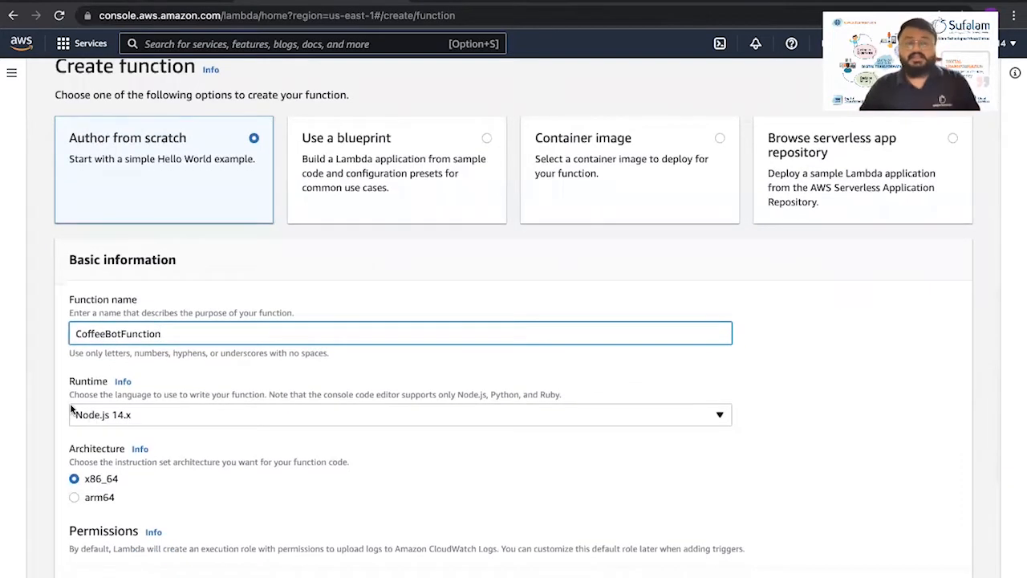
left_click(119, 414)
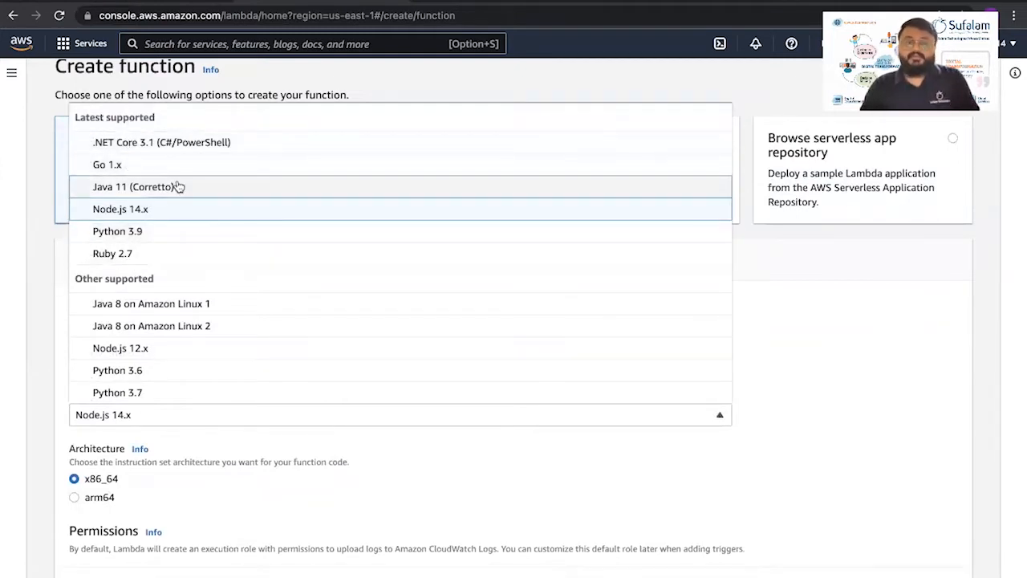
left_click(149, 209)
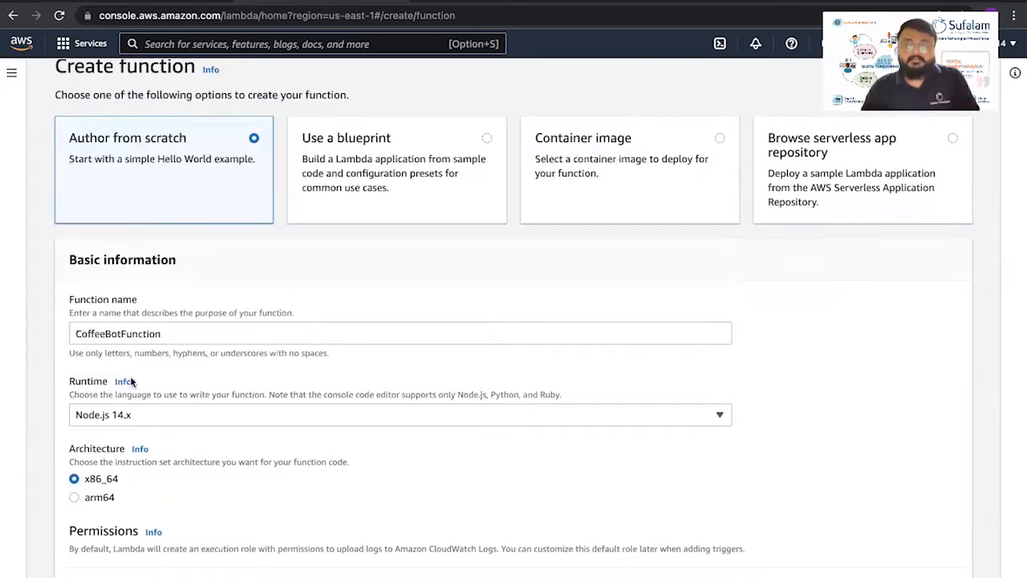
- Check the Permissions help and create the function with the x86_64 architecture and default execution role
scroll(125, 431, "down", 1)
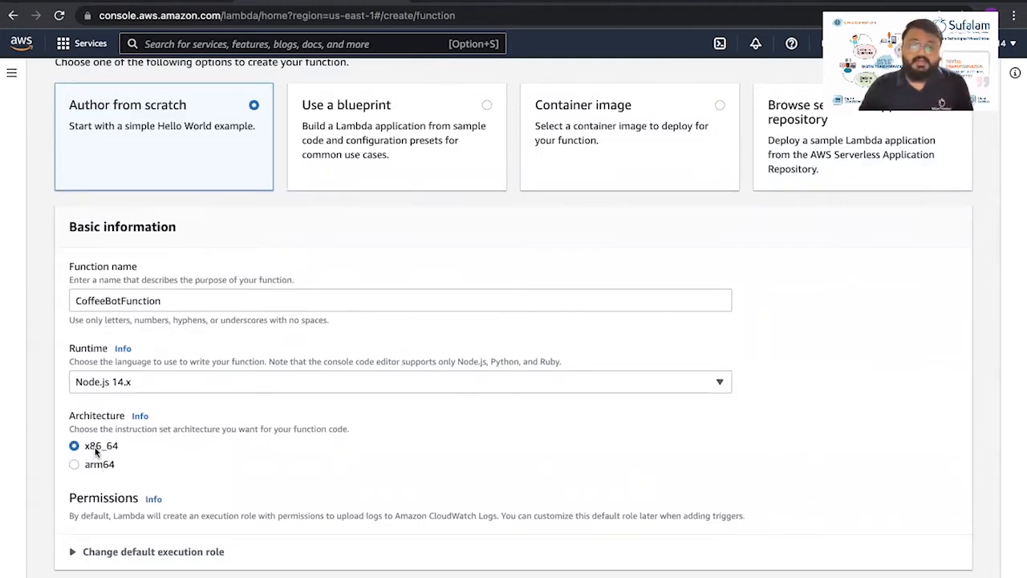
scroll(207, 443, "down", 3)
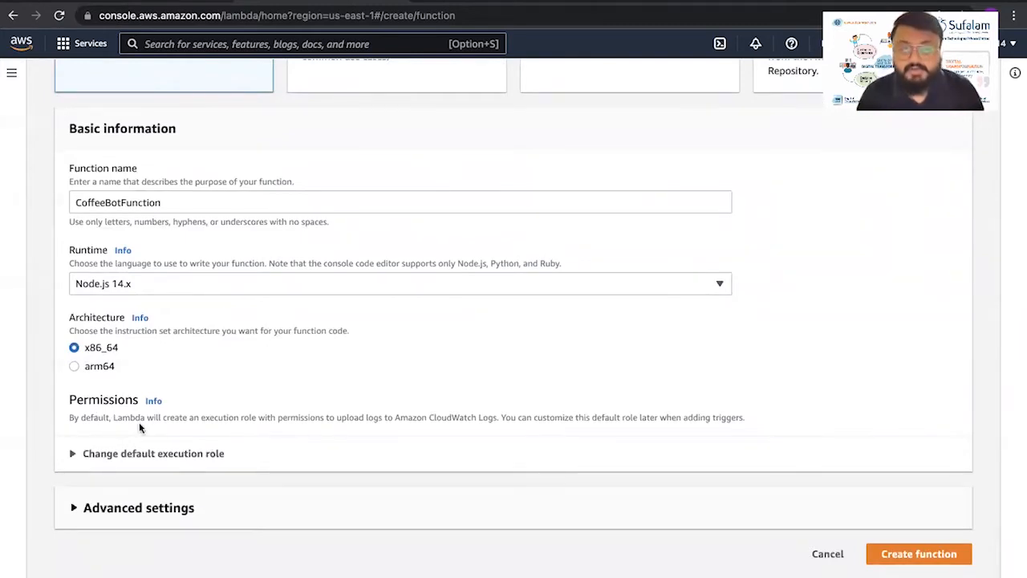
left_click(154, 401)
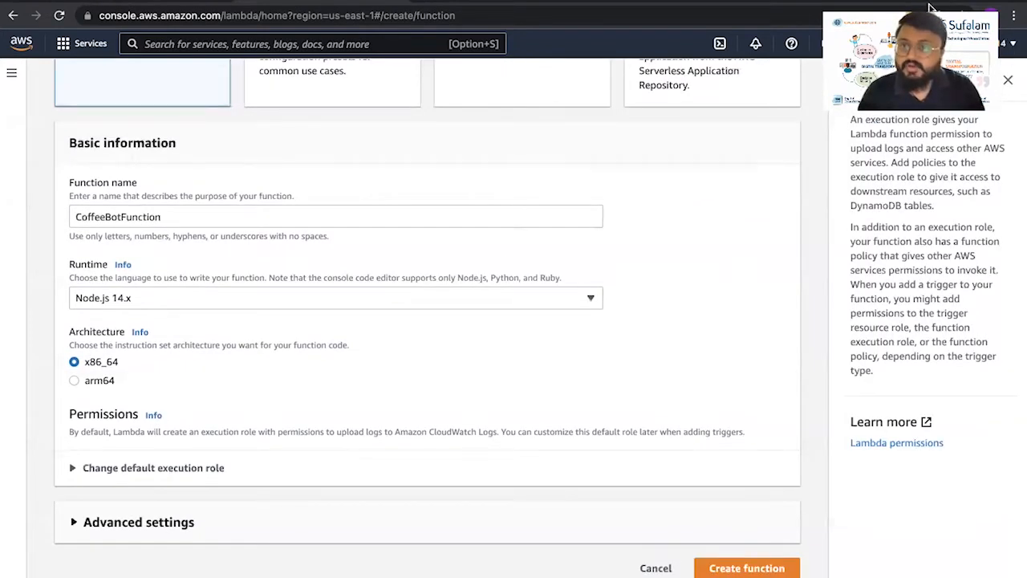
left_click(1008, 82)
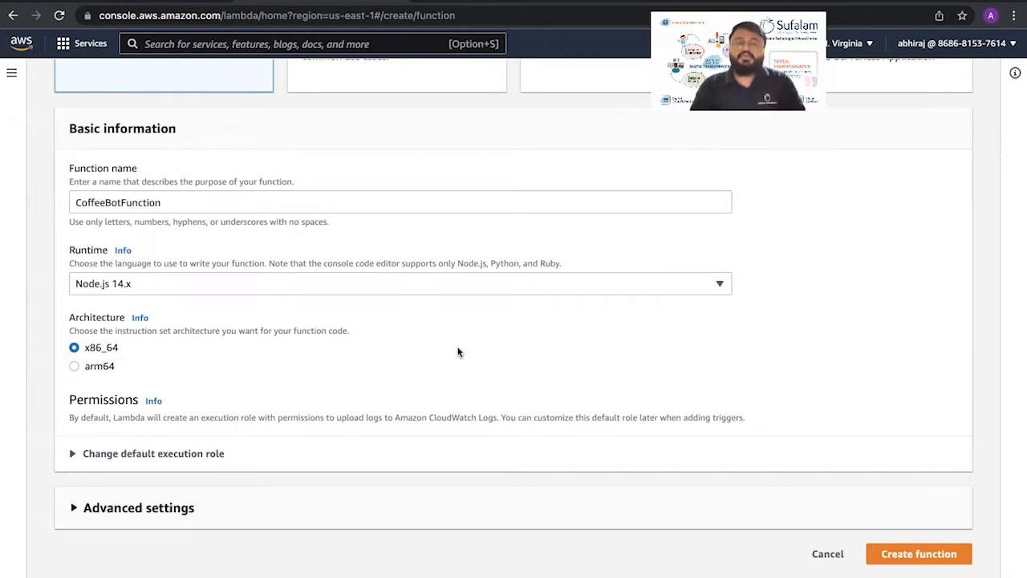
left_click(894, 556)
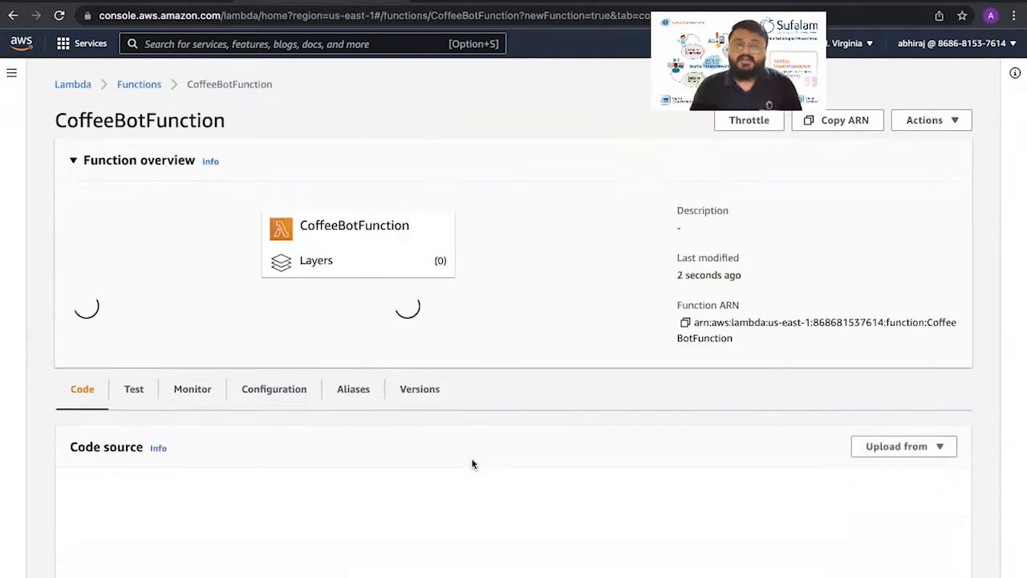
- Replace all the default code in index.js with the copied handler that returns a Close dialogAction with a PlainText message
scroll(401, 457, "down", 3)
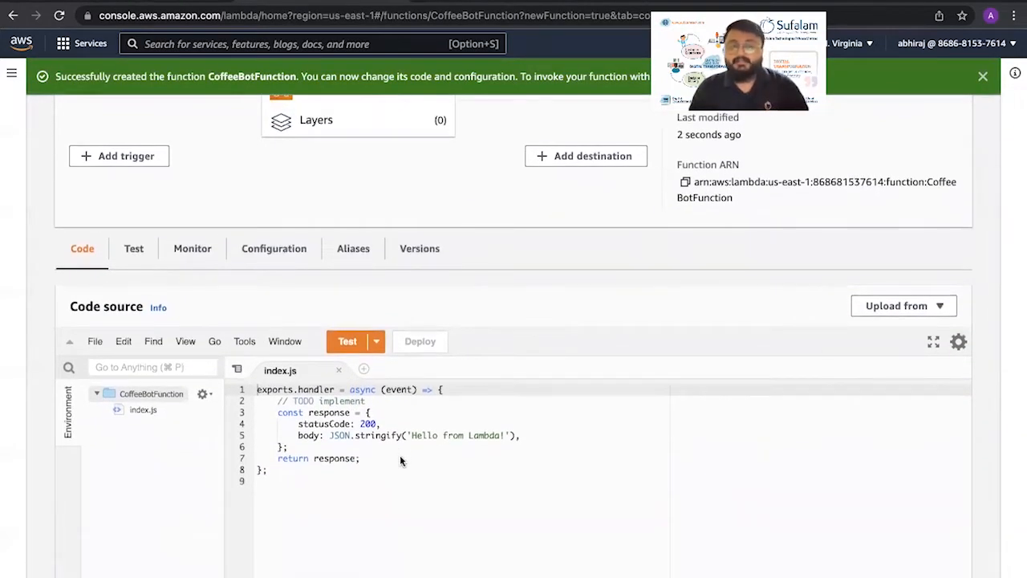
left_click(290, 469)
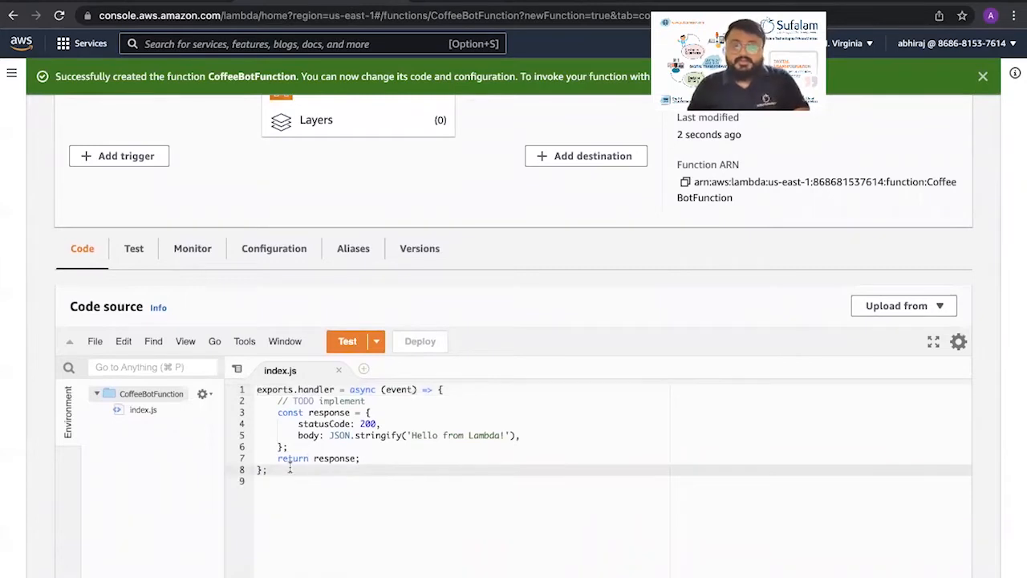
key("super+a")
key("super+v")
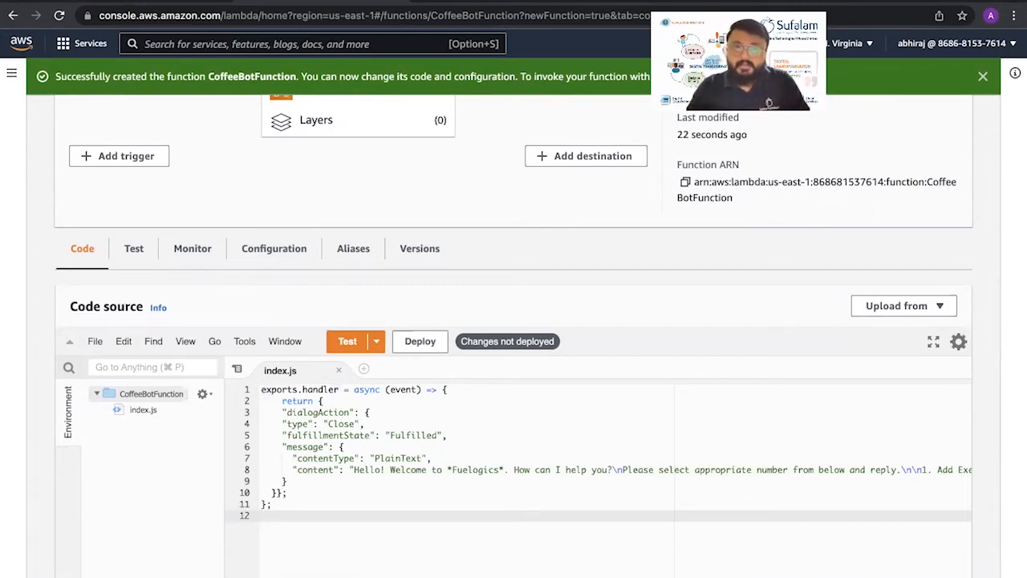
- Examine the Close dialogAction response format in the Amazon Lex Developer Guide, including the type, fulfillmentState, contentType and content fields
left_click(507, 1)
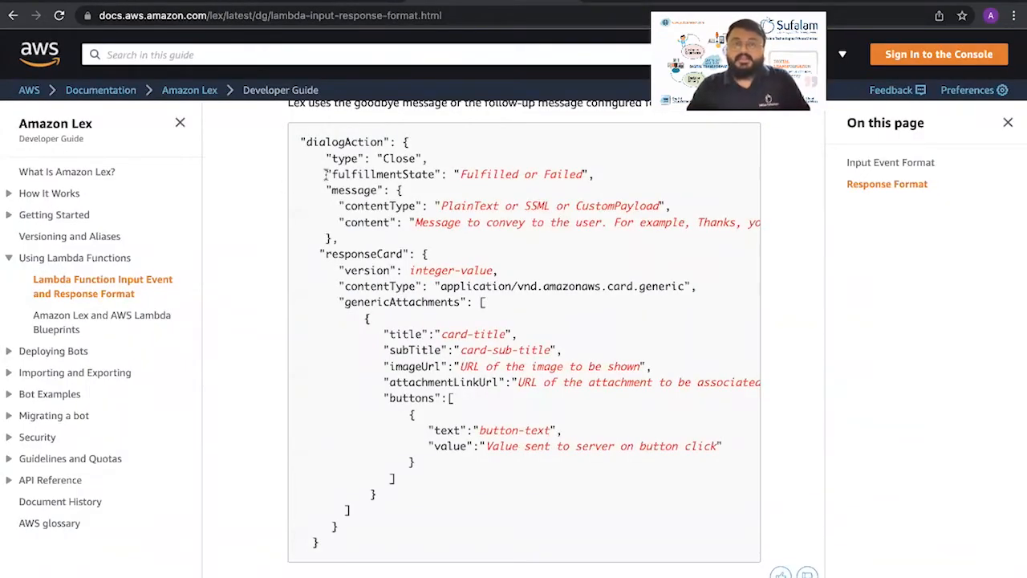
left_click_drag(300, 140, 384, 544)
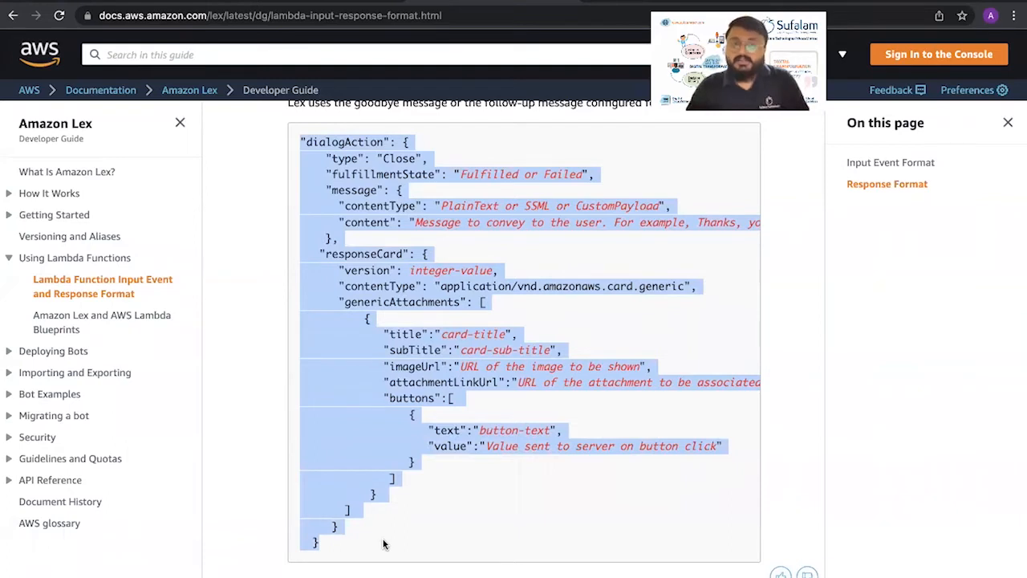
left_click(376, 394)
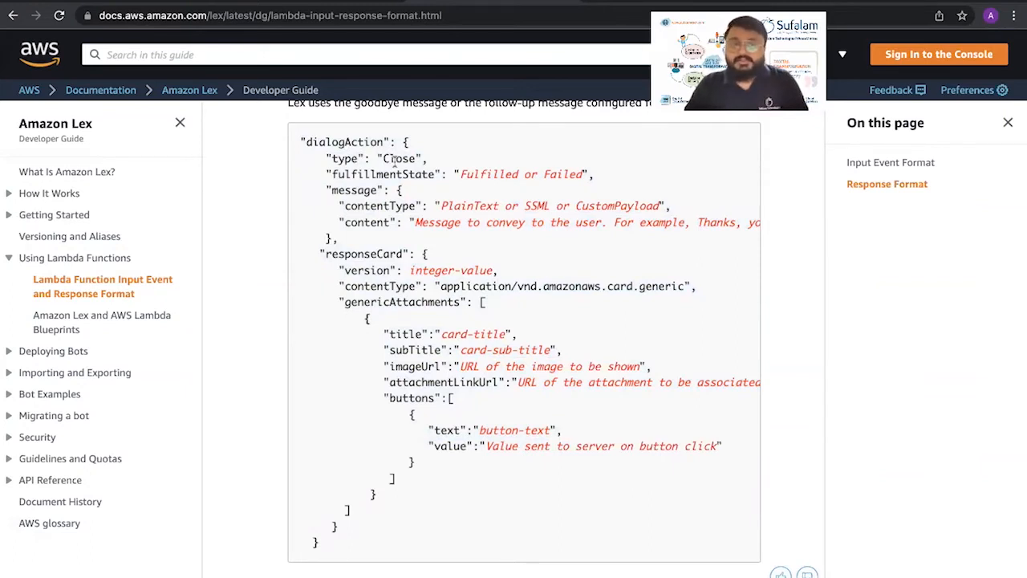
double_click(349, 158)
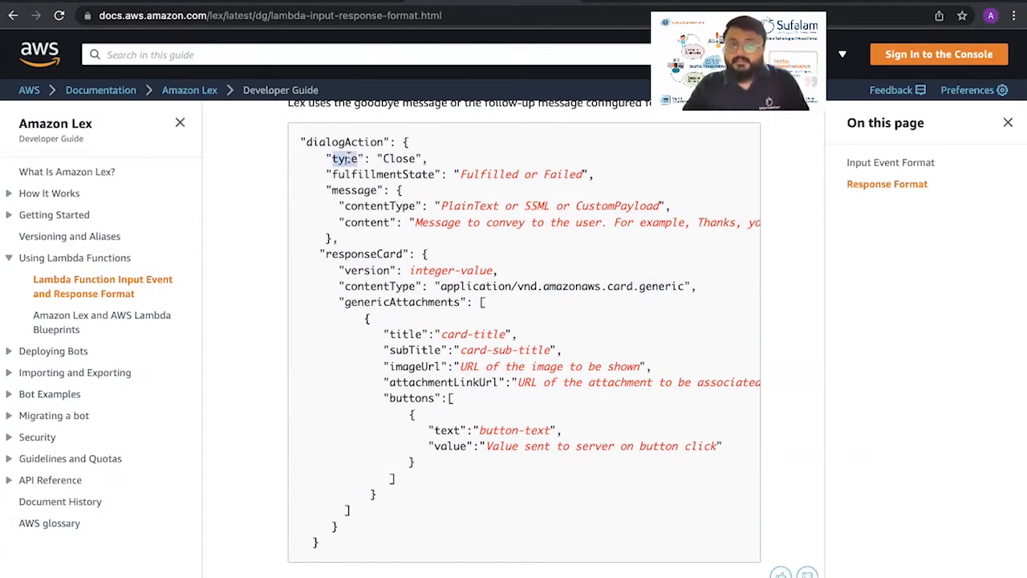
double_click(392, 158)
double_click(366, 175)
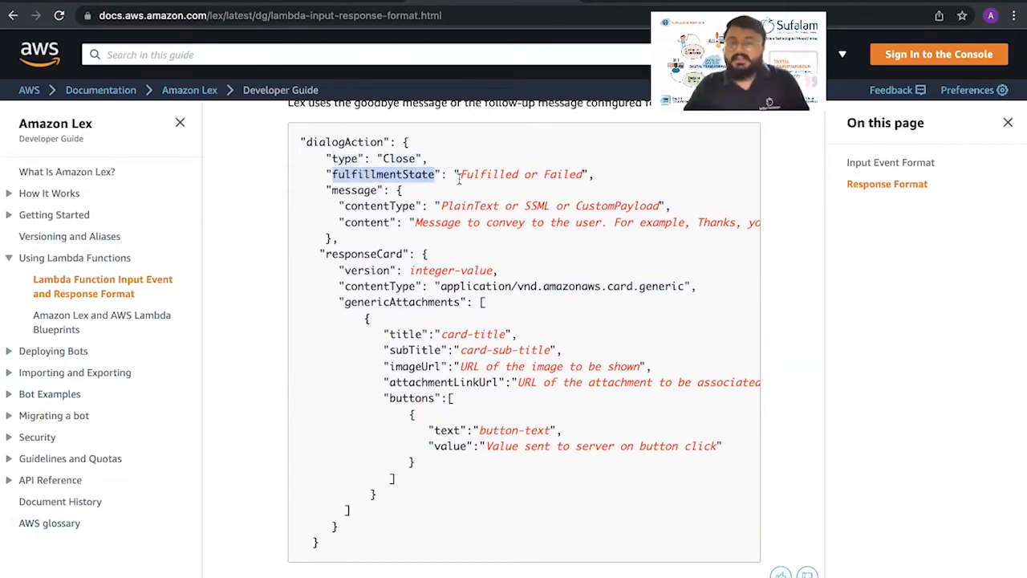
double_click(483, 176)
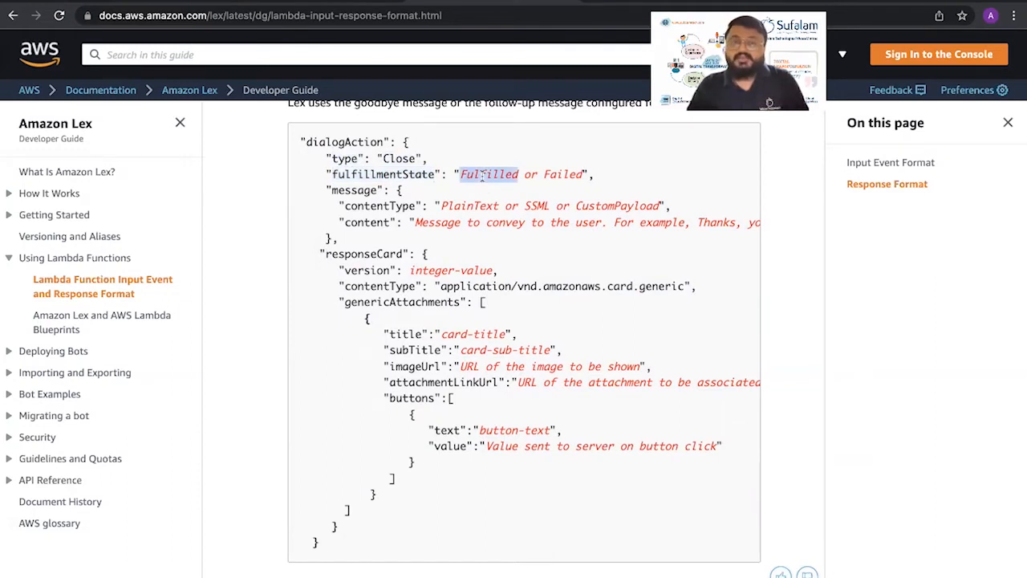
double_click(389, 205)
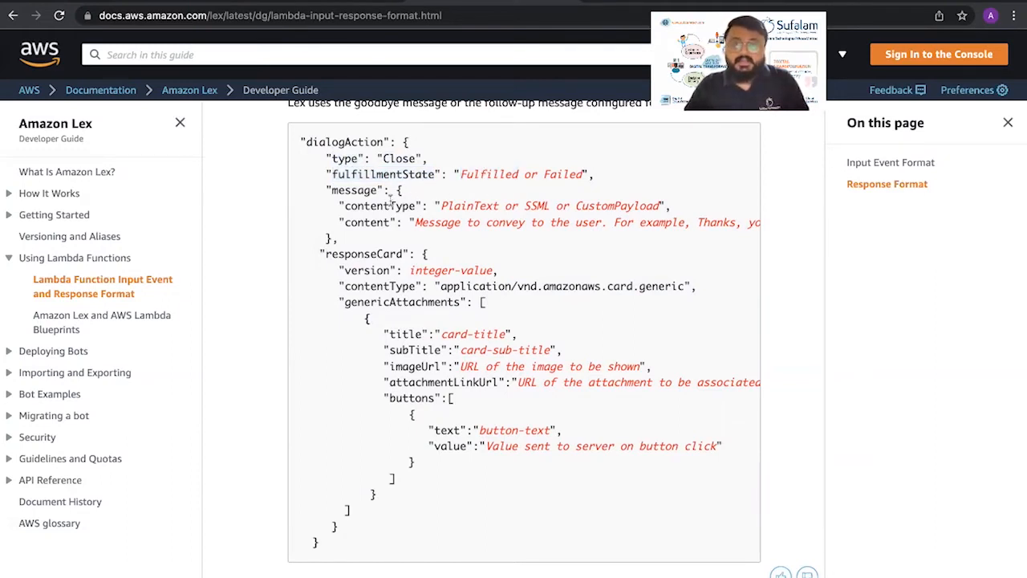
double_click(479, 206)
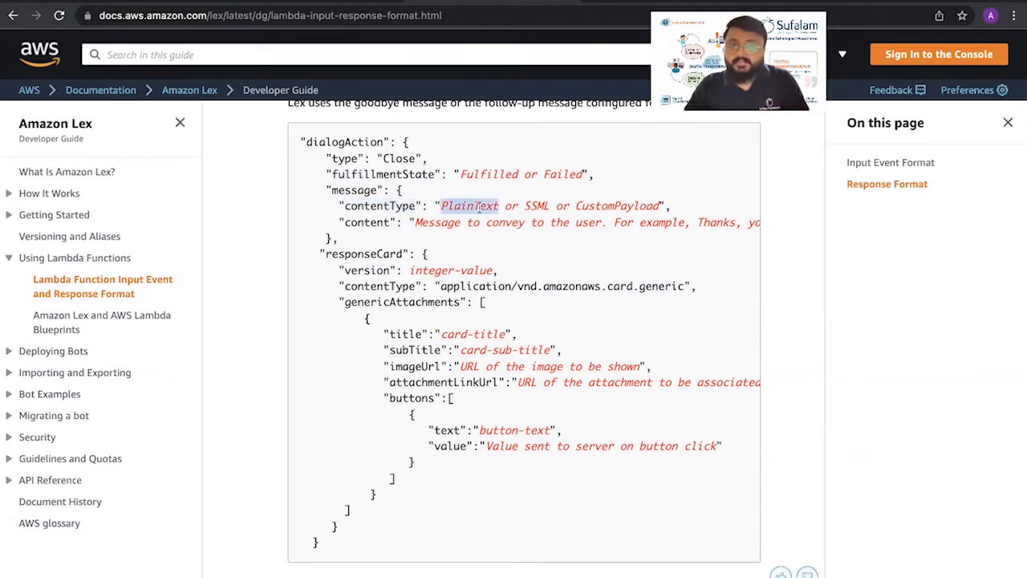
double_click(373, 222)
left_click_drag(414, 224, 562, 228)
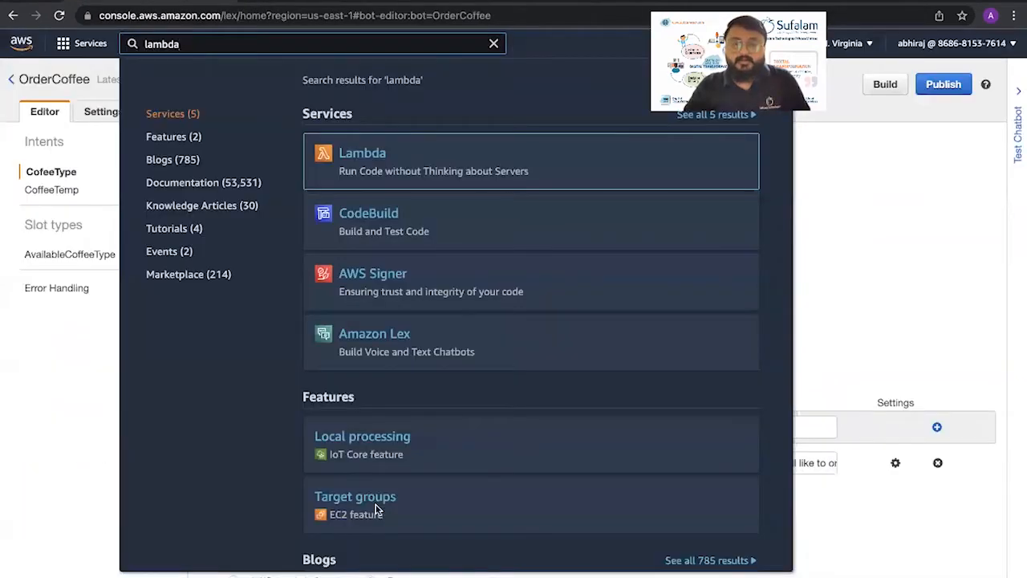
- Check the response message of the CofeeType intent in the Lex editor and return to the CoffeeBotFunction code
left_click(911, 292)
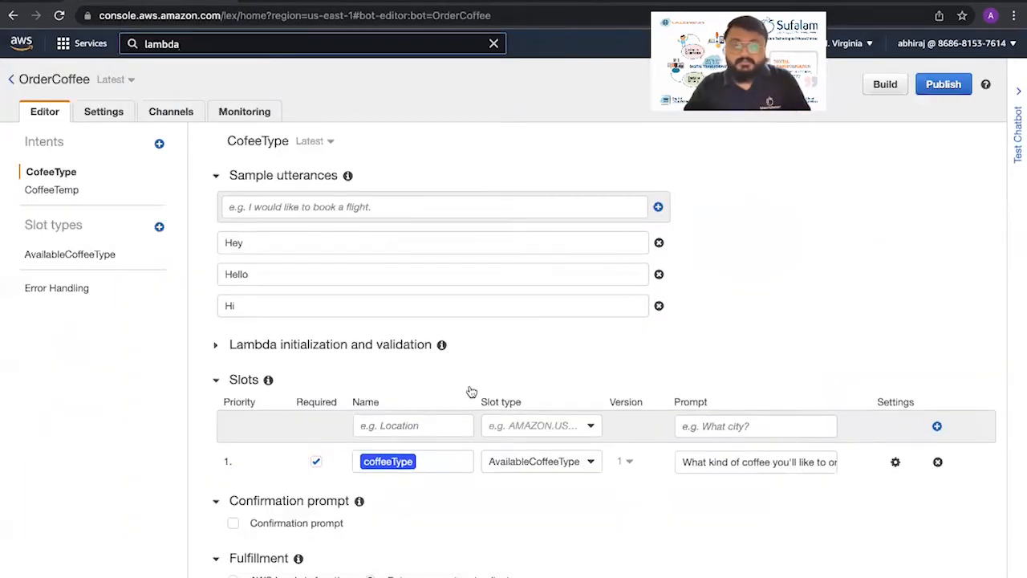
scroll(466, 385, "down", 15)
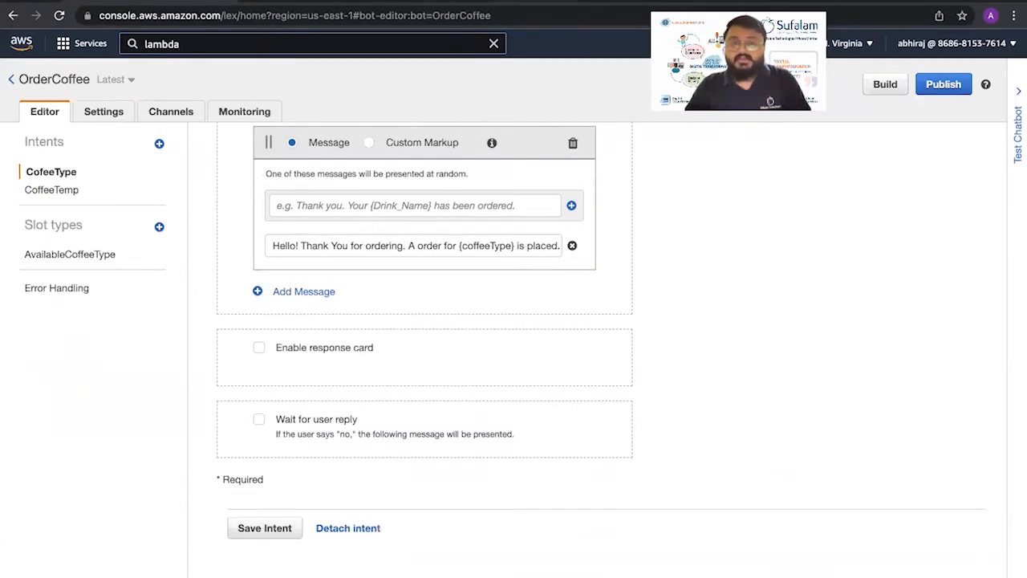
left_click(337, 1)
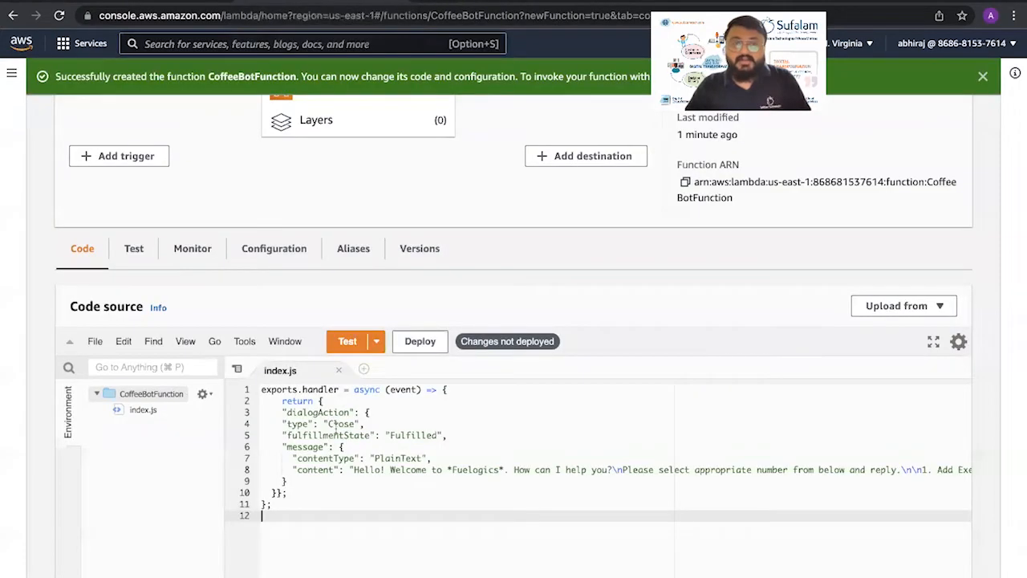
- Delete the copied welcome text from the content field in index.js and replace it with an empty pair of quotes
scroll(317, 446, "down", 1)
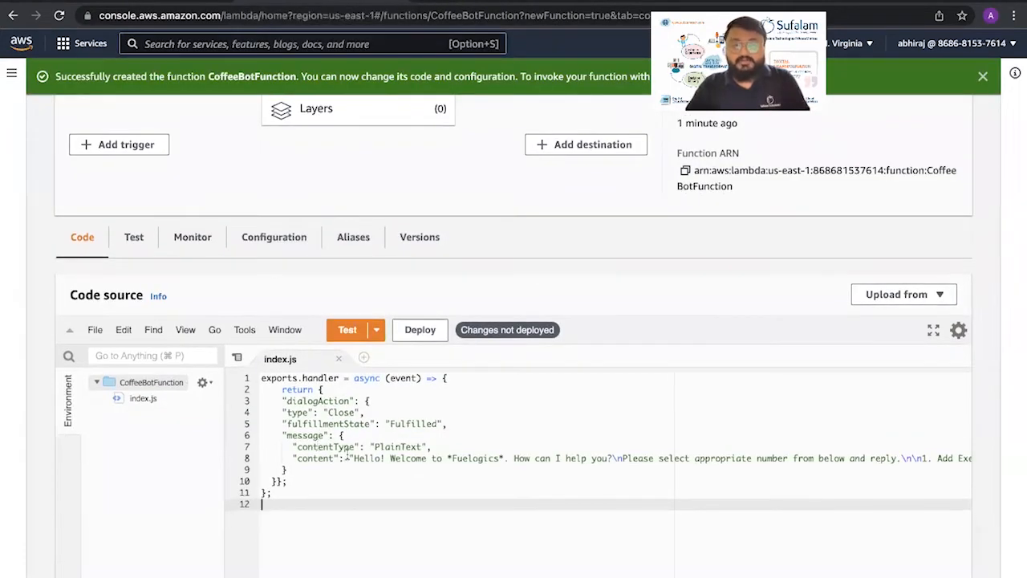
left_click_drag(352, 458, 958, 458)
key("BackSpace")
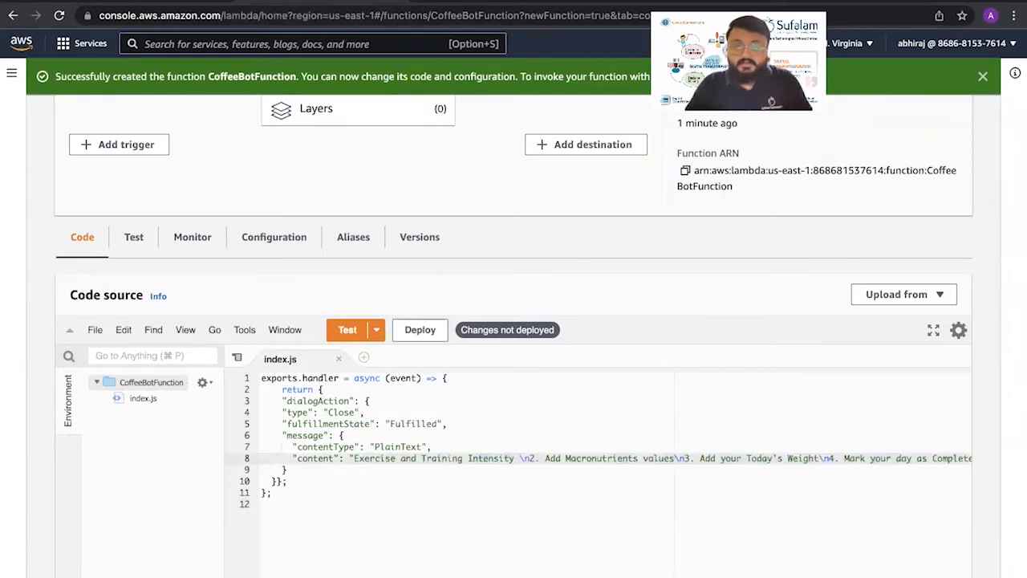
key("shift+End")
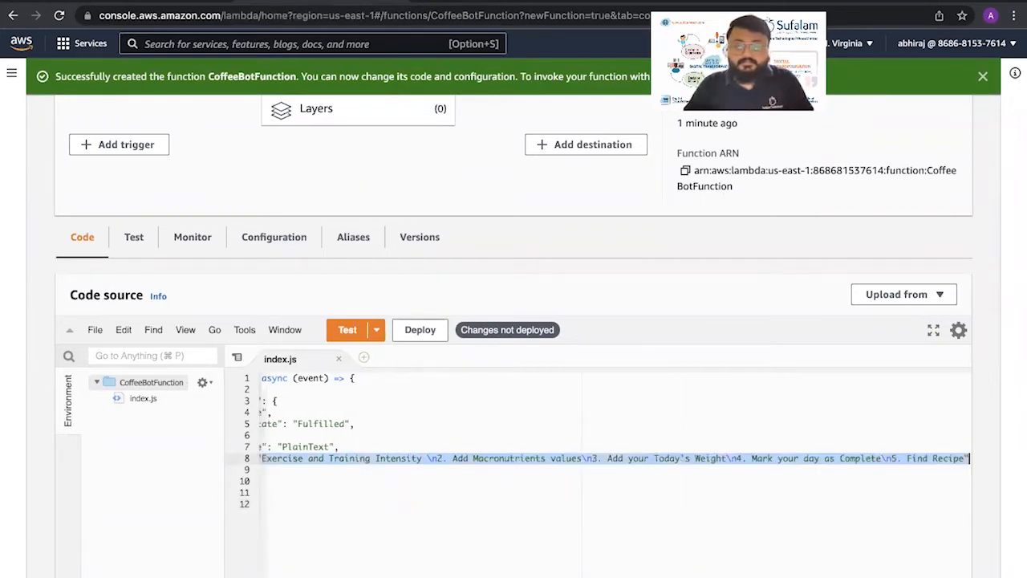
key("BackSpace")
type("\"\"")
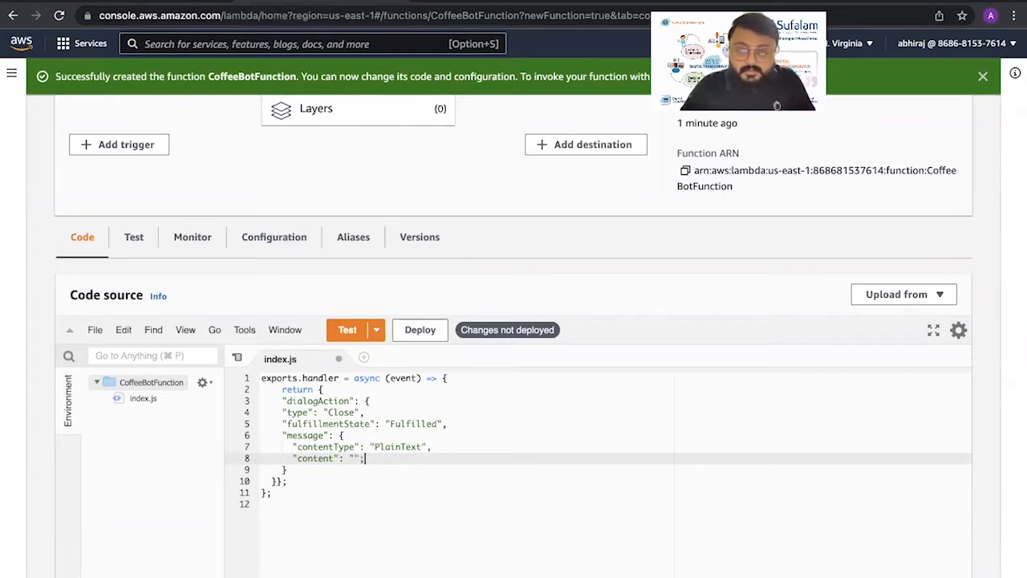
- Write "Hello response message from newly created lamda function." as the content value of the returned message
type("Hello\"")
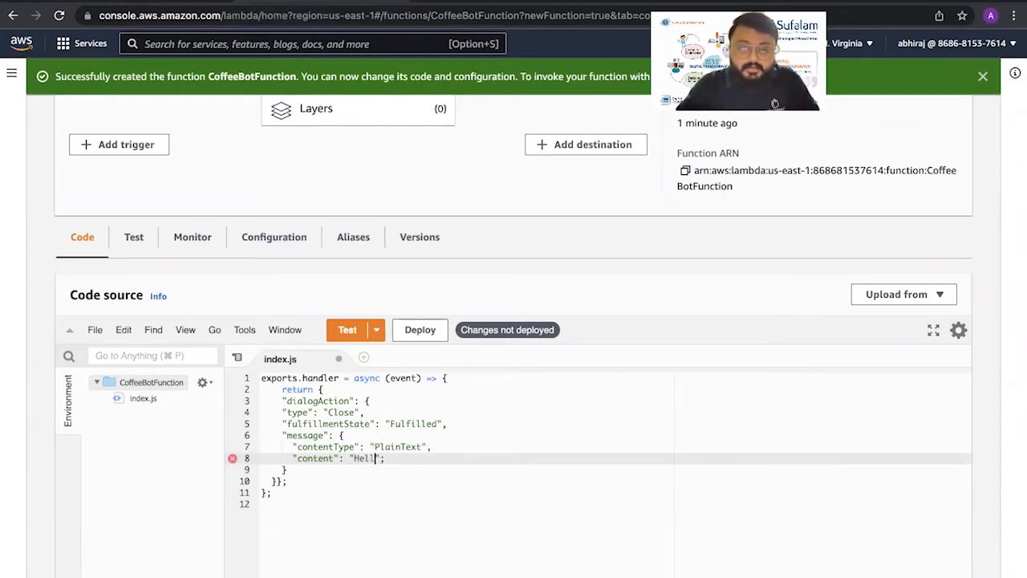
key("BackSpace")
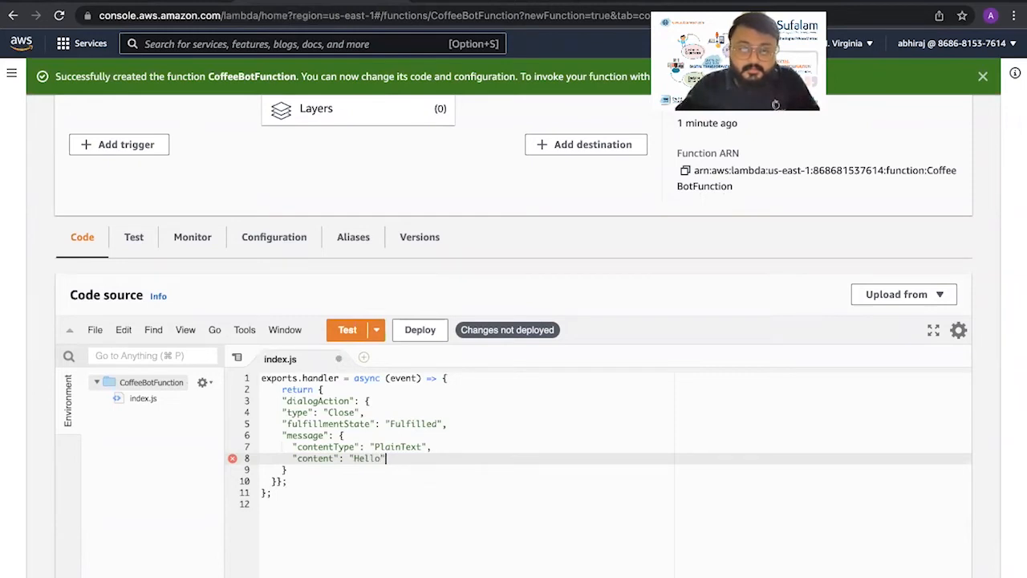
type("response ")
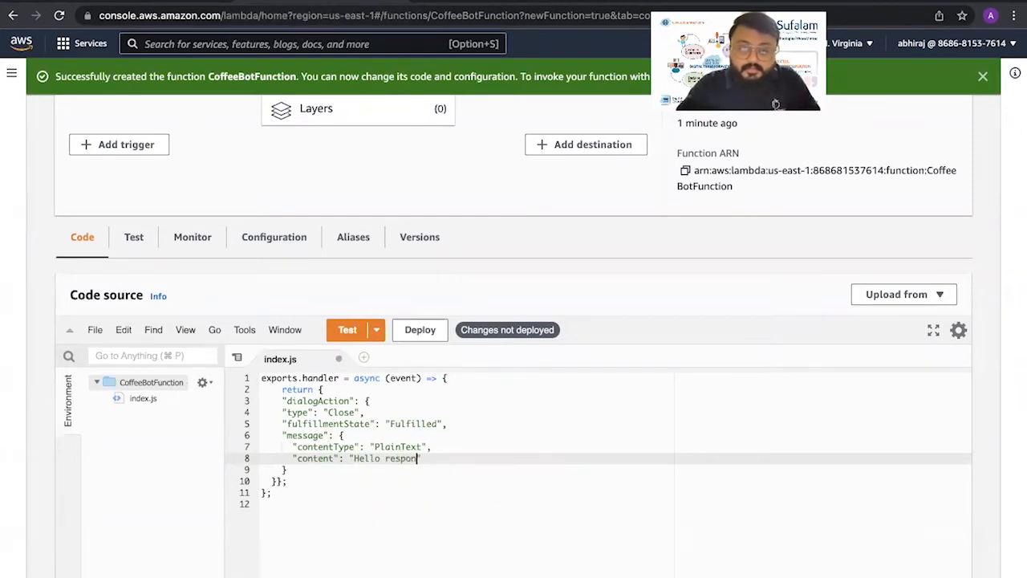
type("message from ")
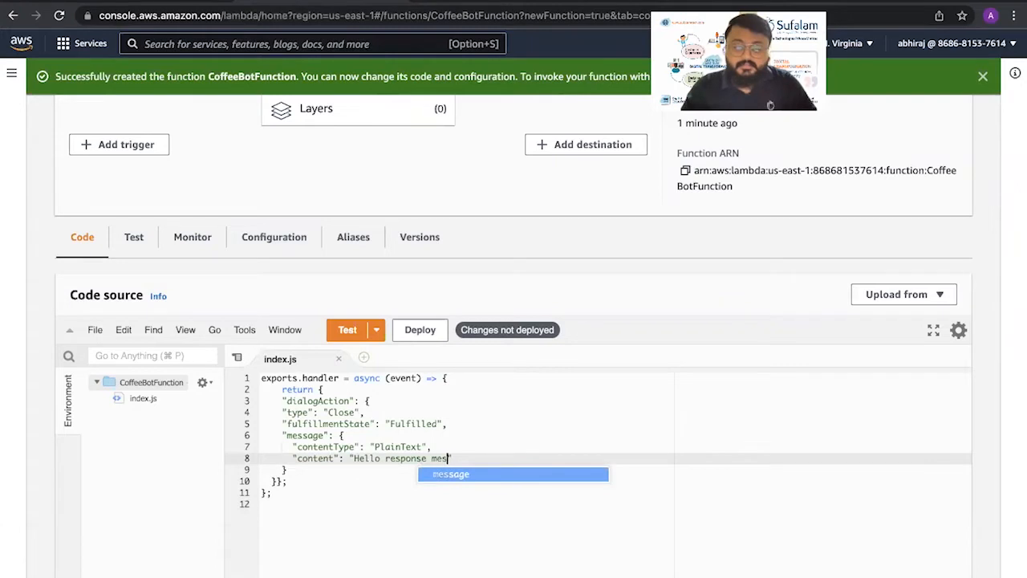
type("newly creat")
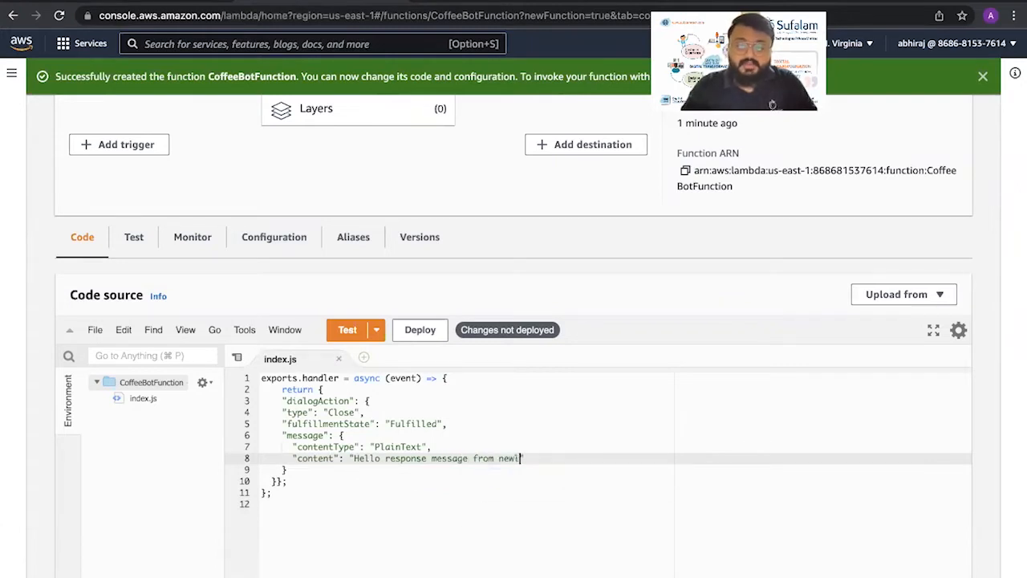
type("ed lamda ")
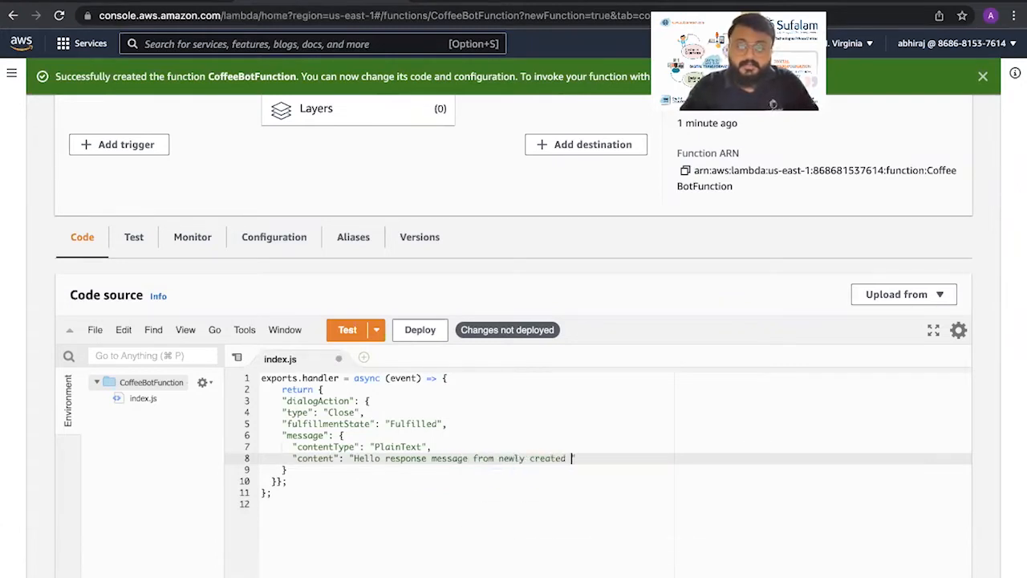
type("function")
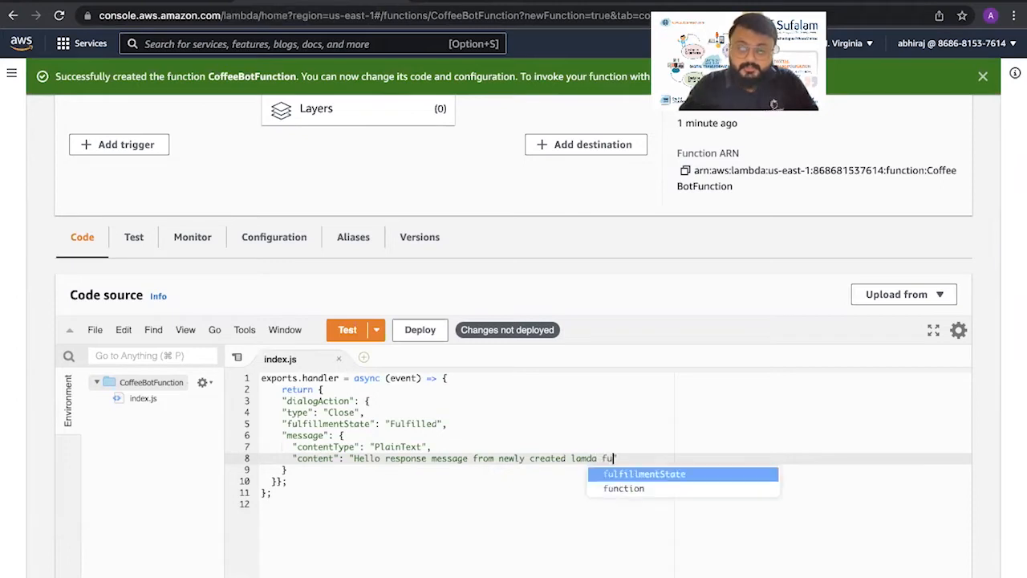
type(".")
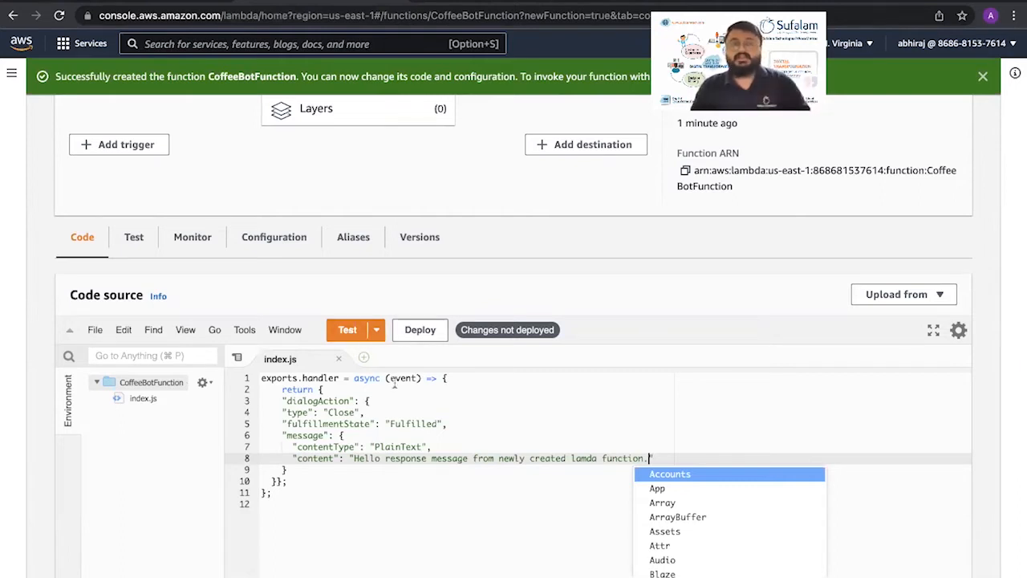
- Deploy the CoffeeBotFunction code and return to the OrderCoffee bot editor in Lex
left_click(417, 337)
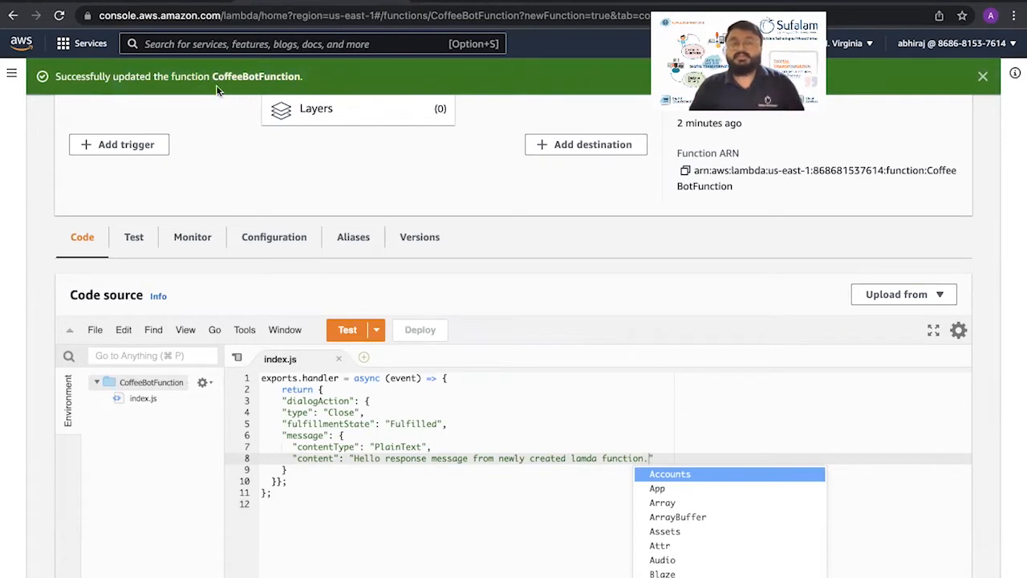
double_click(283, 75)
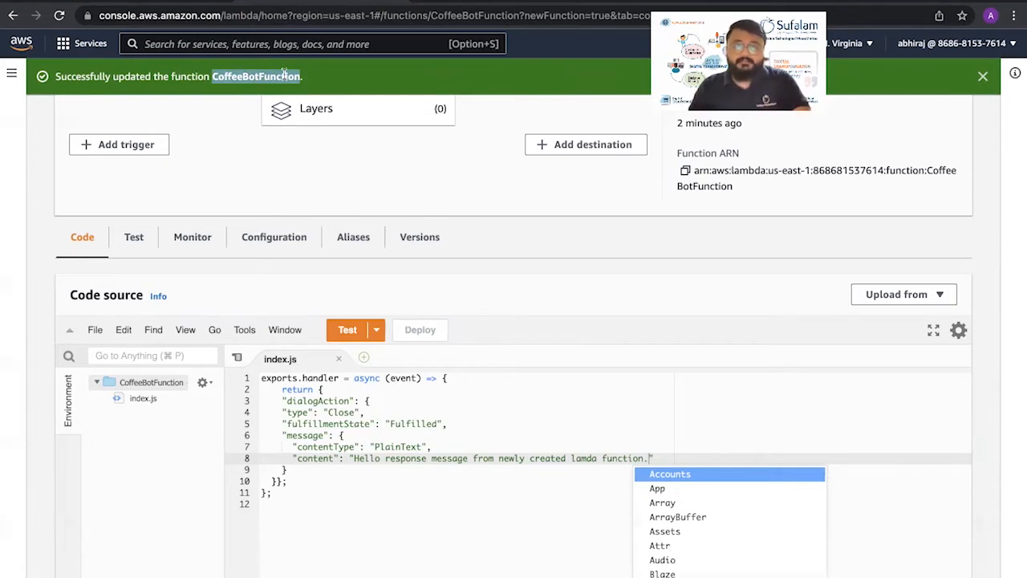
left_click(183, 3)
- Remove the "Hello! Thank You for ordering" response message from the CofeeType intent
scroll(266, 263, "up", 1)
scroll(266, 263, "up", 3)
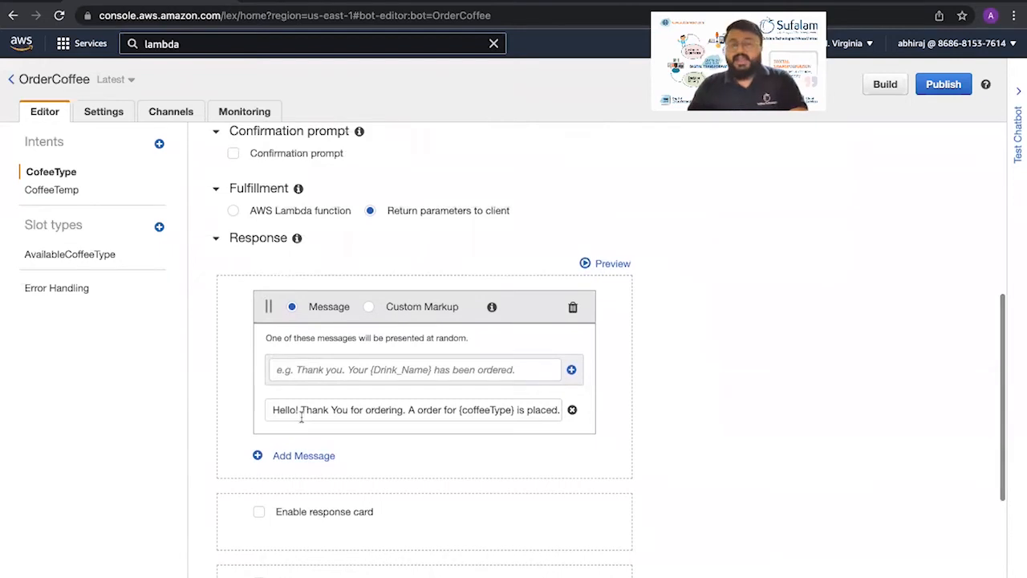
left_click(572, 410)
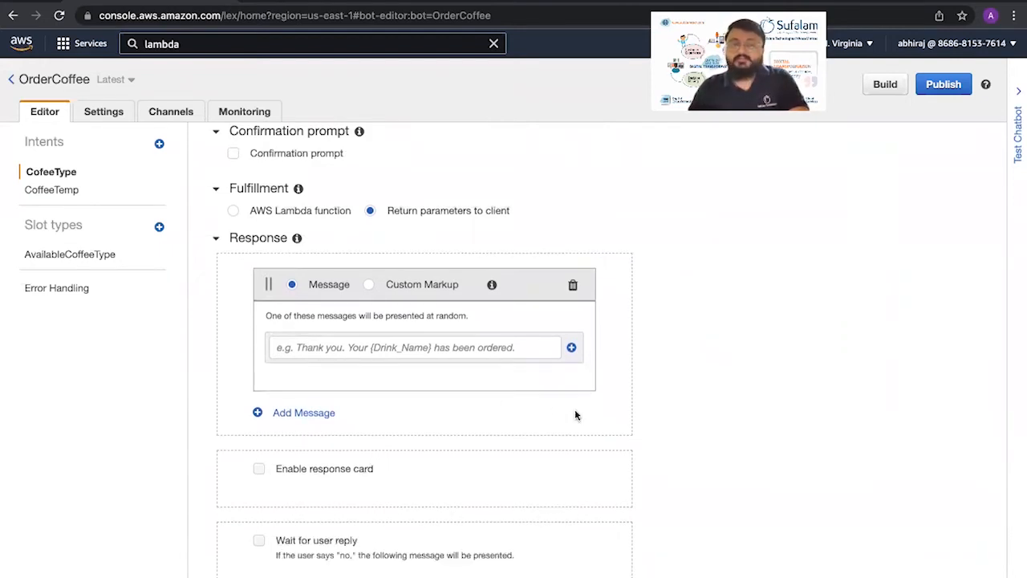
- Try to select CoffeeBotFunction as the AWS Lambda function that fulfills the CofeeType intent
left_click(232, 212)
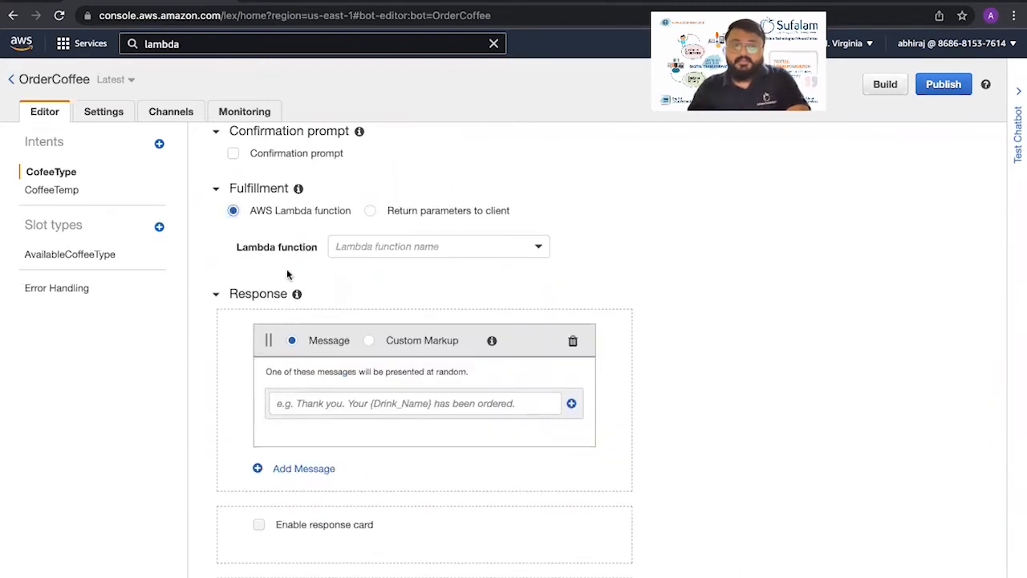
left_click(378, 247)
scroll(360, 323, "down", 1)
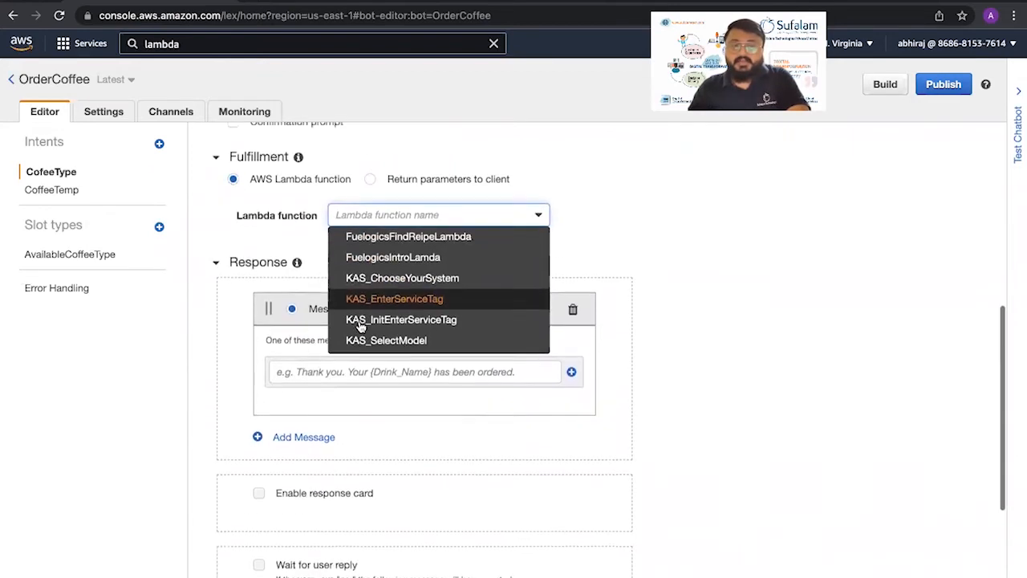
scroll(361, 325, "down", 3)
scroll(321, 265, "up", 1)
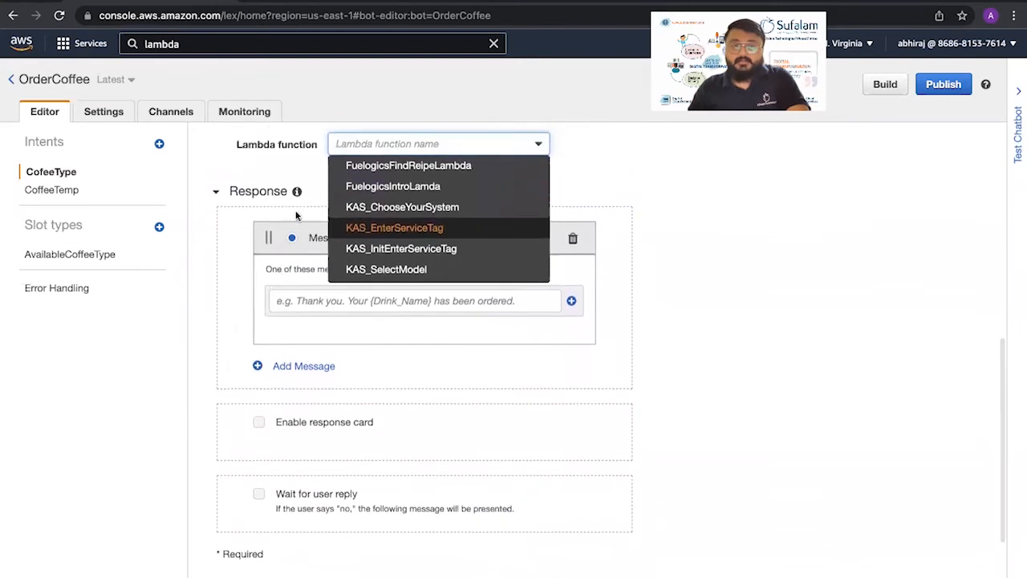
- Reload the CofeeType intent by switching to the CoffeeTemp intent and back
scroll(329, 204, "up", 10)
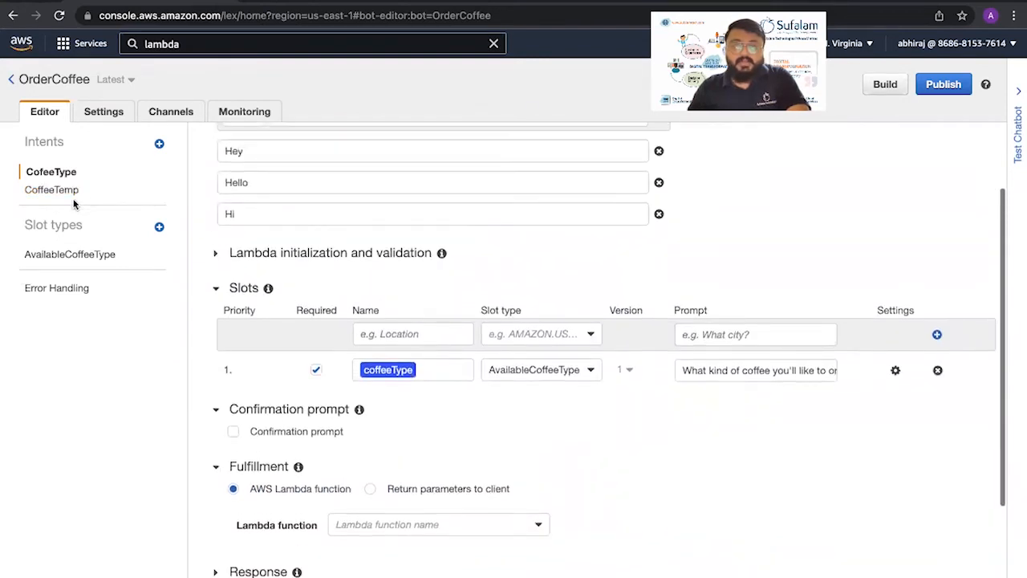
left_click(70, 193)
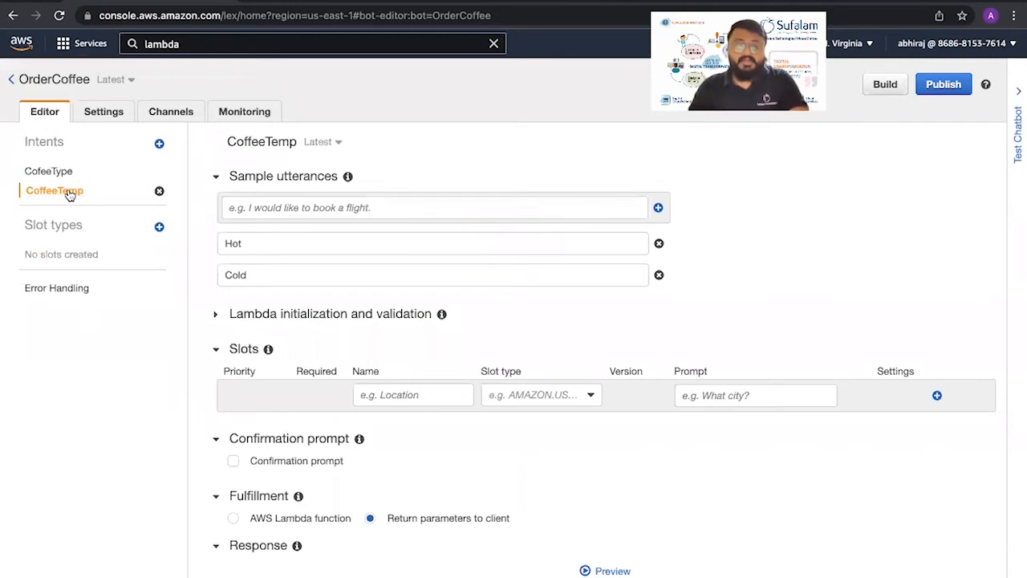
left_click(58, 172)
left_click(58, 191)
left_click(69, 172)
- Set the fulfillment of the CofeeType intent to AWS Lambda function and choose CoffeeBotFunction
scroll(257, 367, "down", 1)
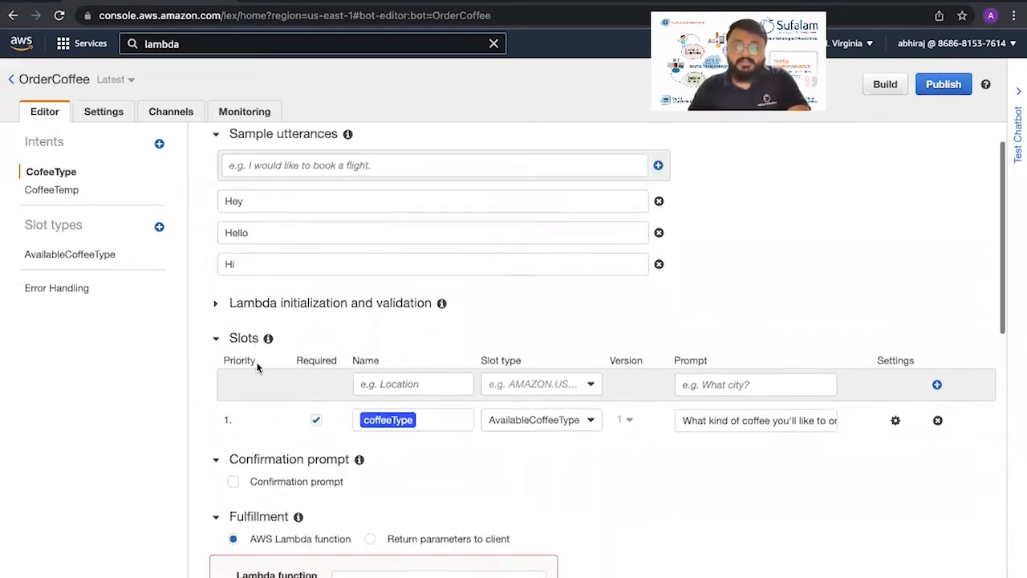
scroll(257, 367, "down", 5)
left_click(373, 375)
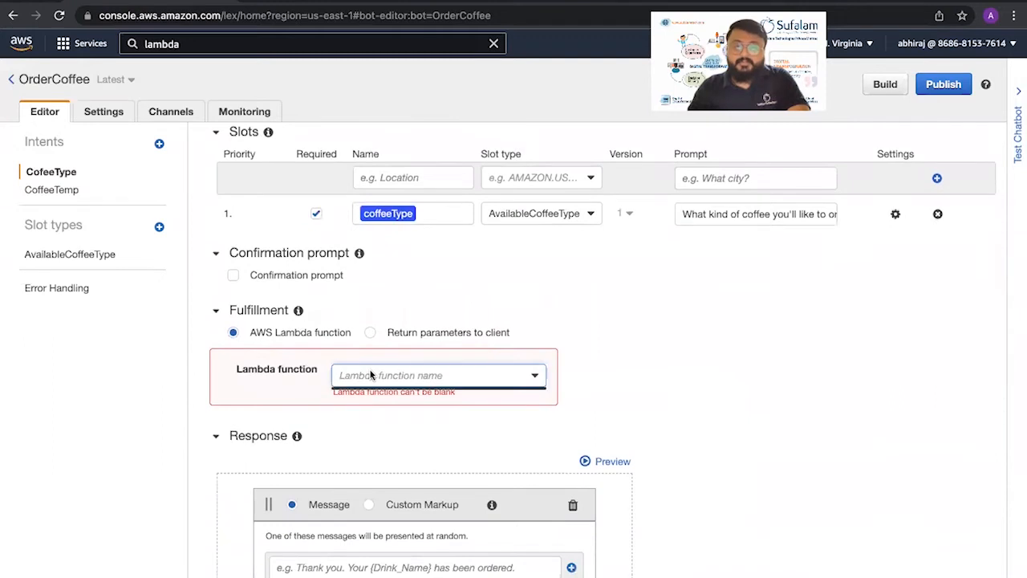
left_click(395, 332)
left_click(315, 334)
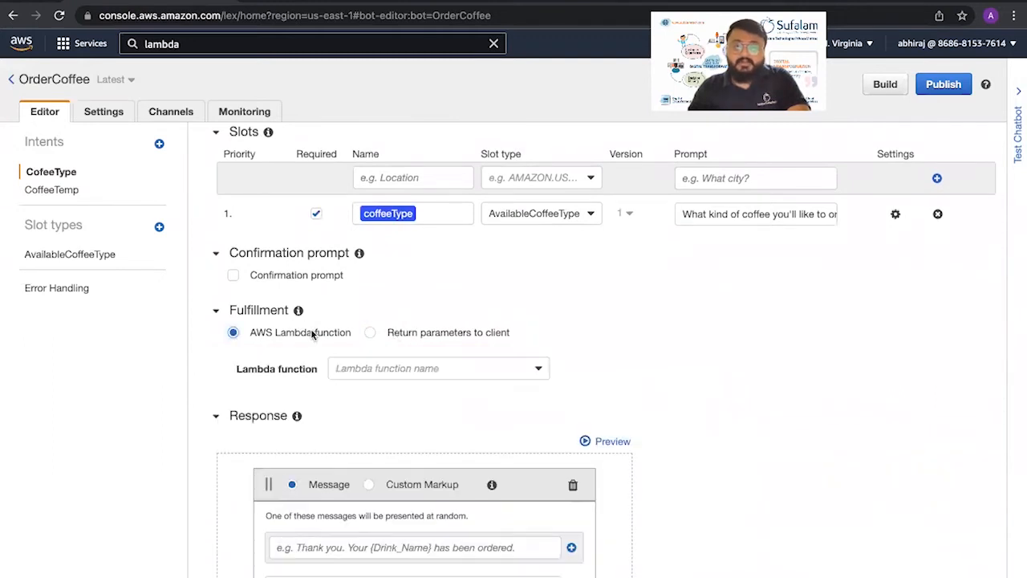
left_click(366, 376)
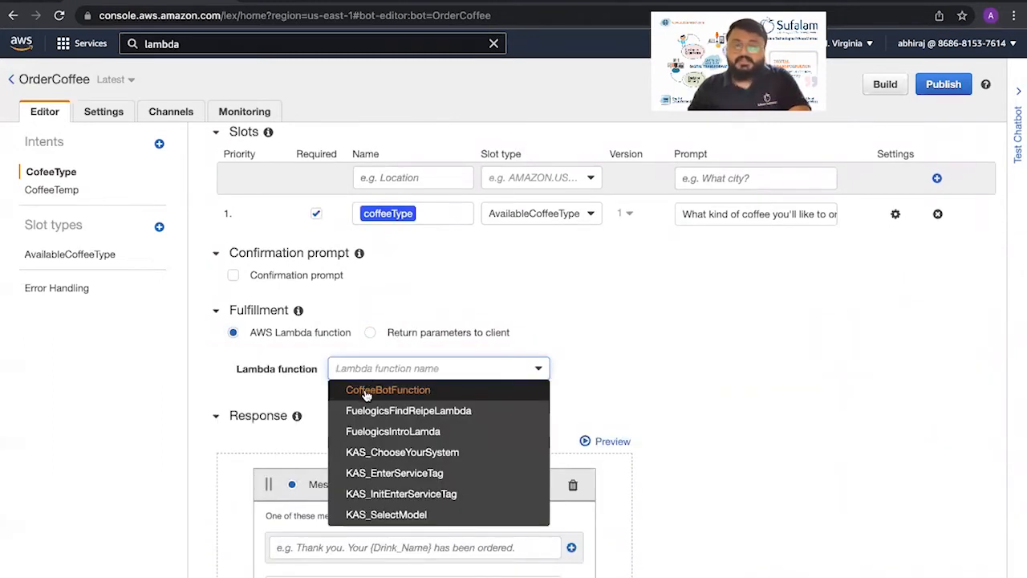
left_click(365, 392)
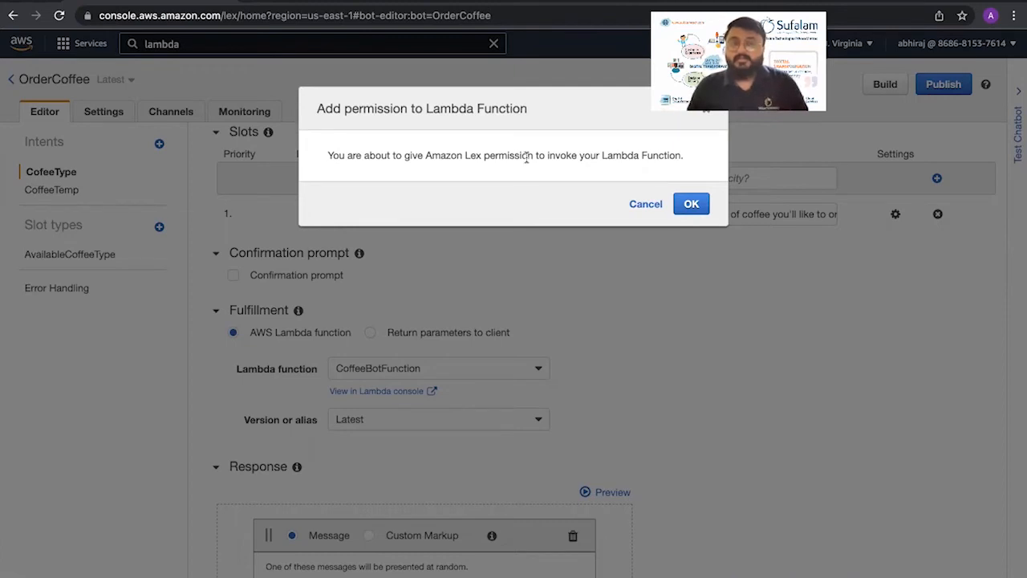
- Grant Amazon Lex permission to invoke the Lambda function and save the CofeeType intent
left_click(688, 202)
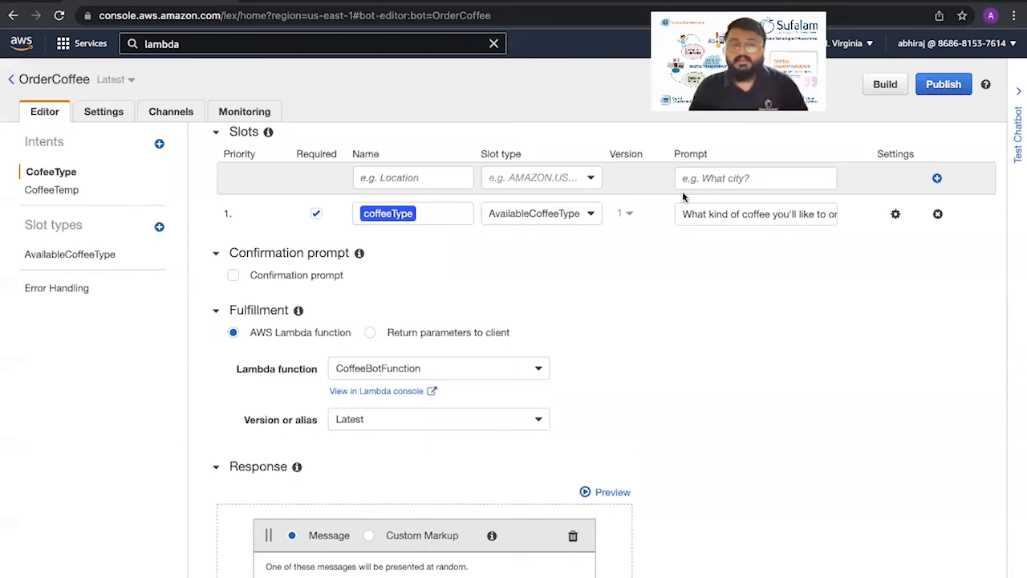
scroll(606, 327, "down", 5)
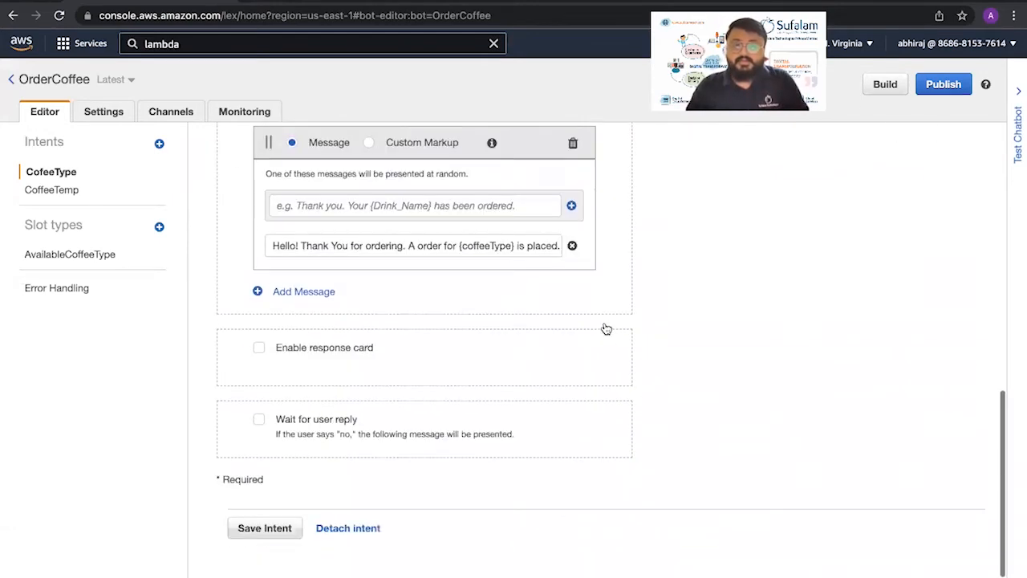
left_click(267, 528)
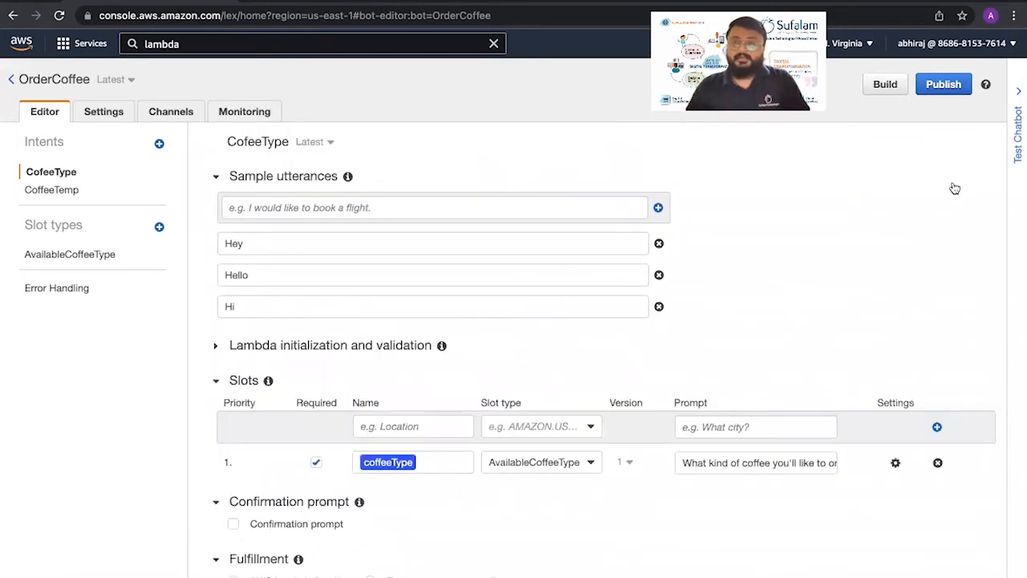
- Build the OrderCoffee bot and open its test chatbot
left_click(885, 87)
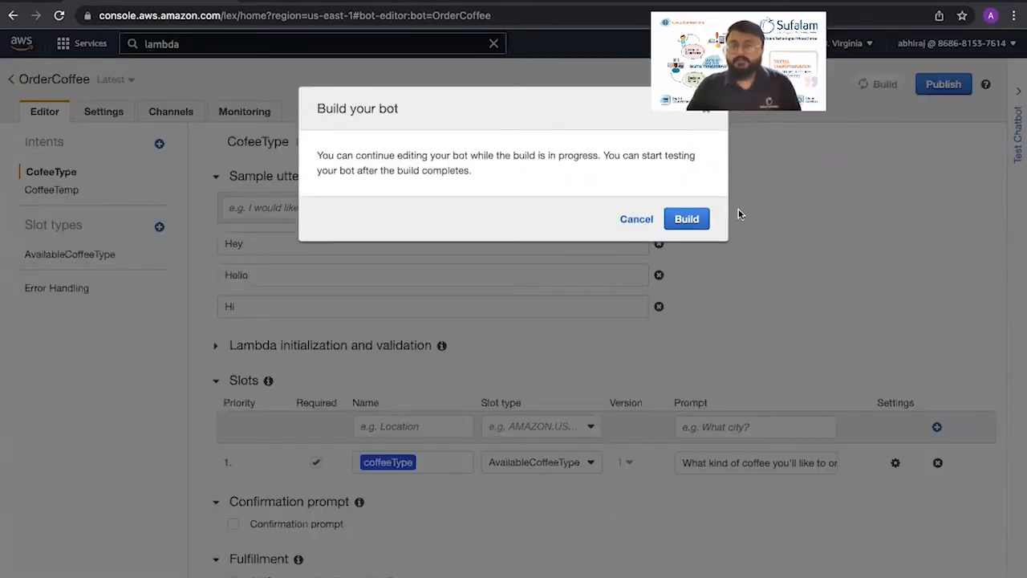
left_click(695, 215)
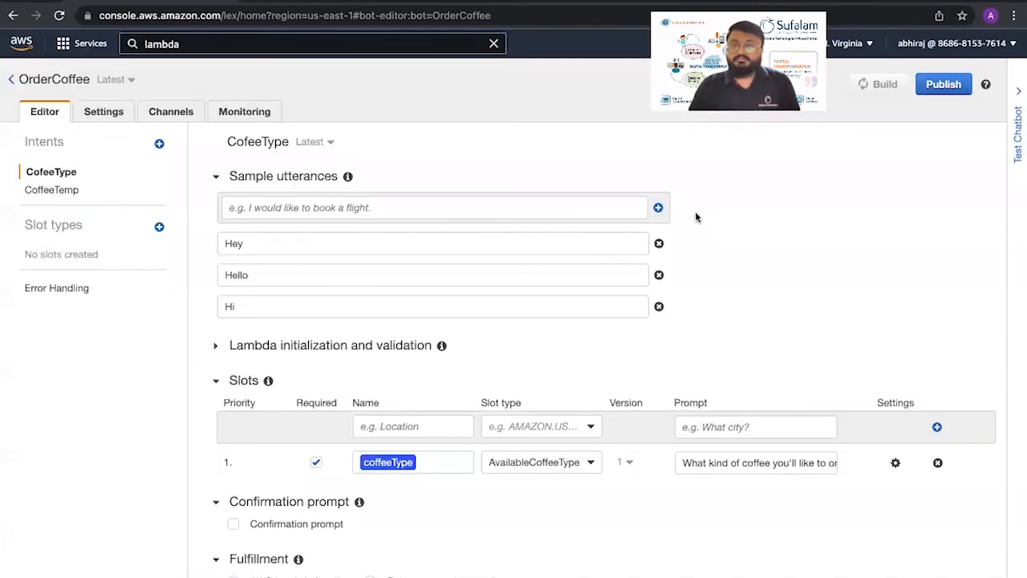
left_click(1017, 133)
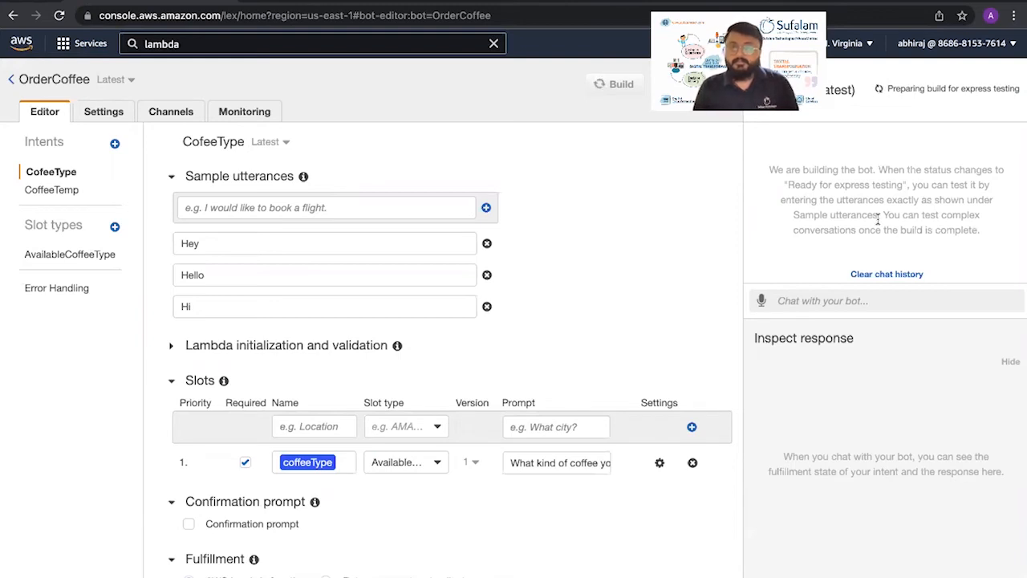
- Test the bot by sending the message "Hi" and choosing Latte as the coffee type
left_click(813, 299)
type("Hi")
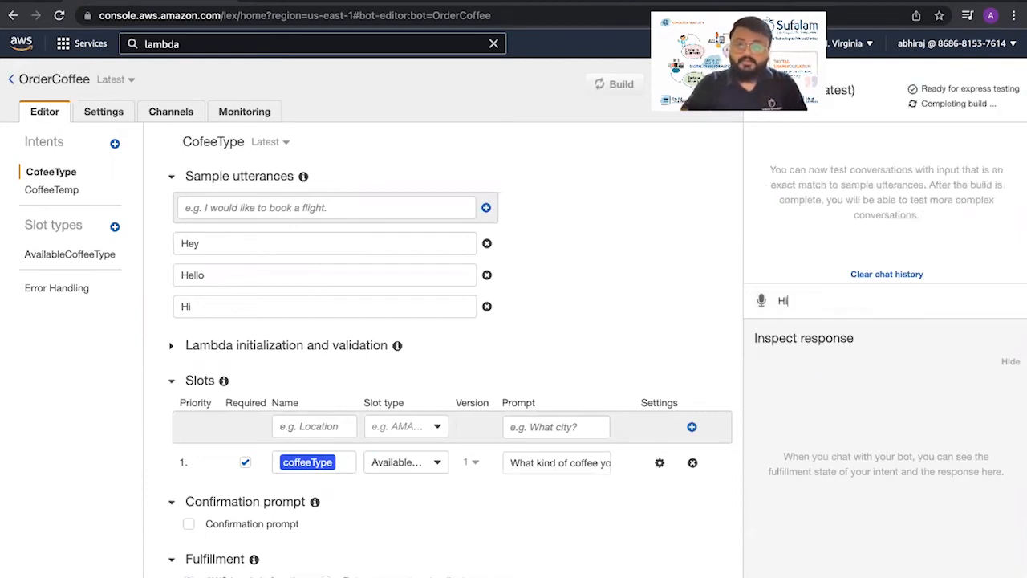
key("Return")
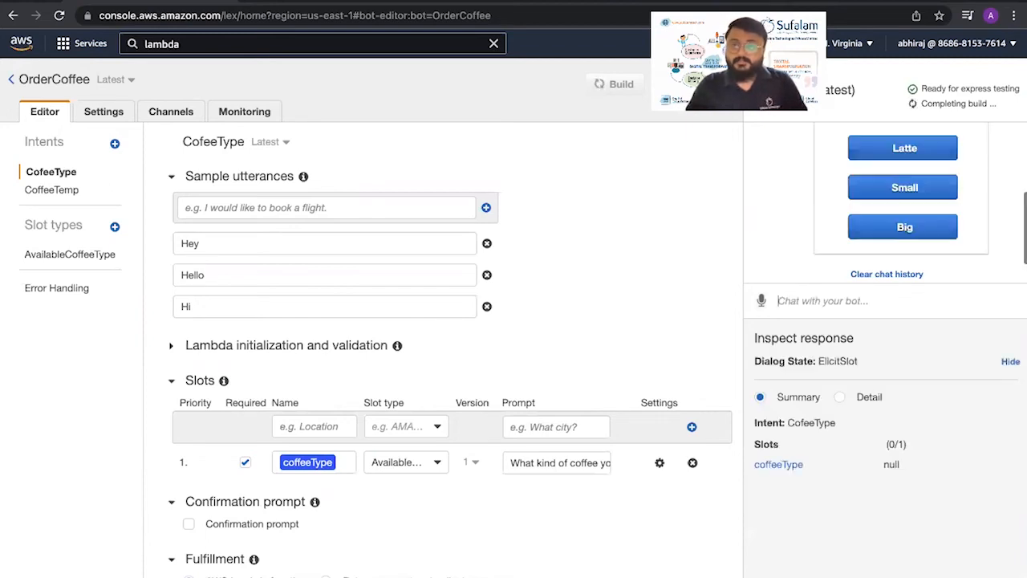
left_click(874, 147)
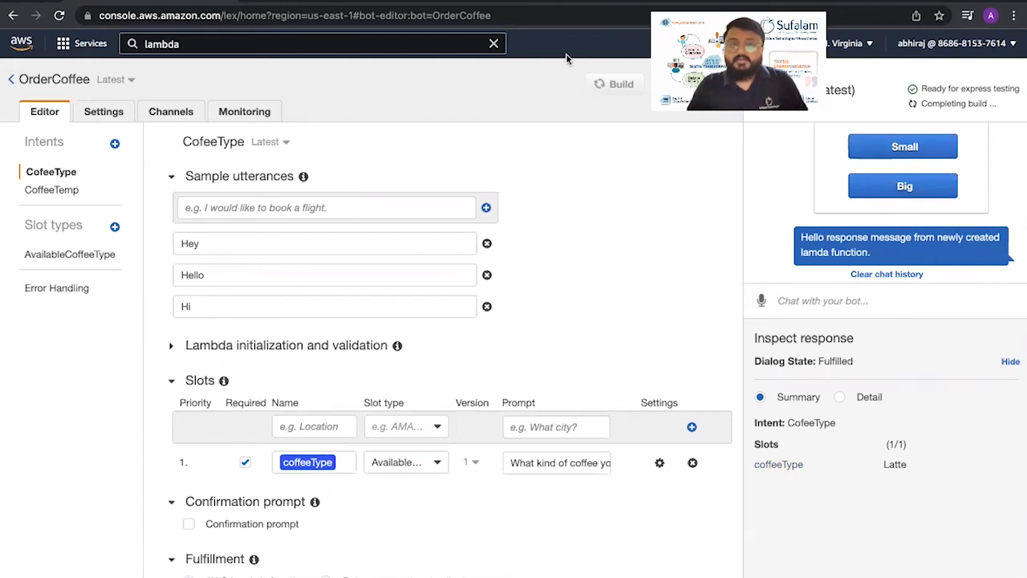
- Examine the CoffeeBotFunction response code against the Close dialogAction response format in the Amazon Lex Developer Guide
scroll(381, 472, "down", 5)
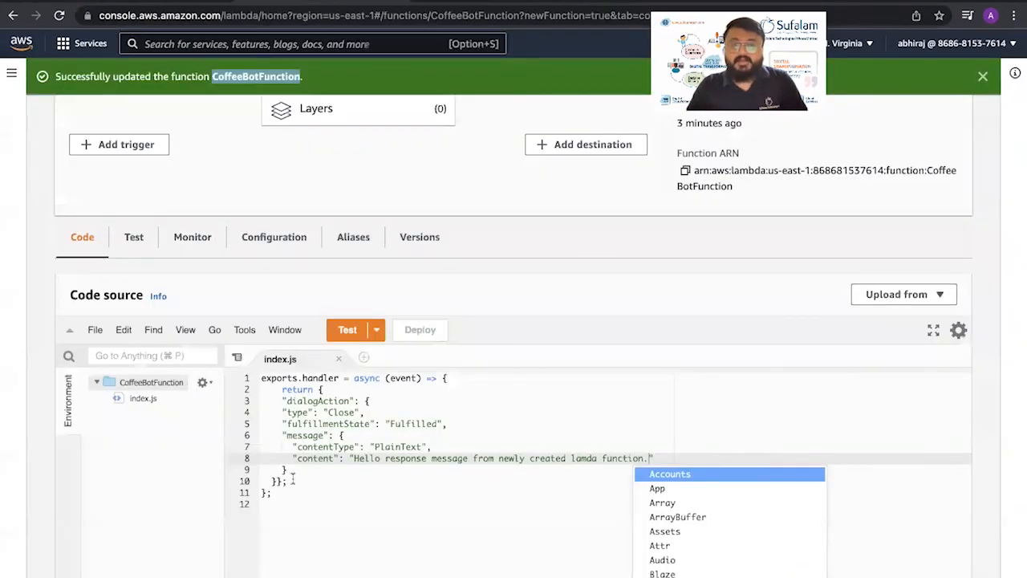
scroll(293, 478, "down", 2)
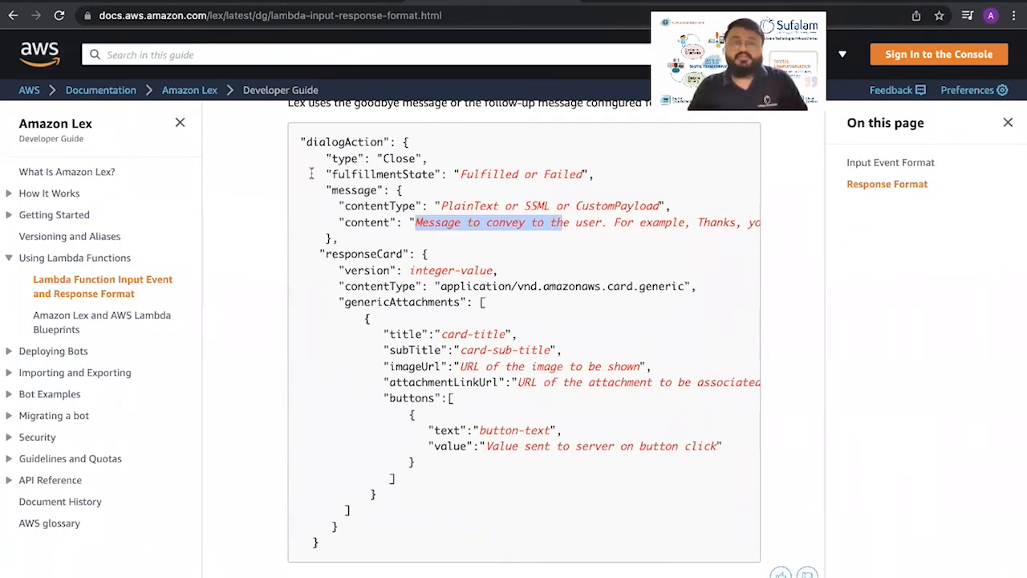
scroll(311, 174, "up", 3)
scroll(309, 277, "down", 4)
scroll(310, 277, "down", 2)
scroll(310, 276, "up", 2)
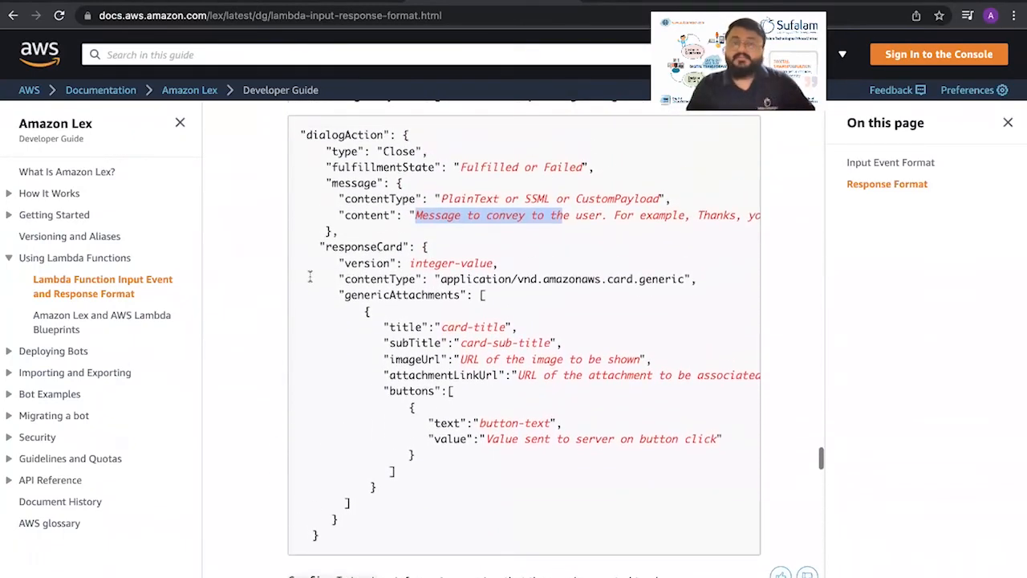
scroll(310, 277, "up", 1)
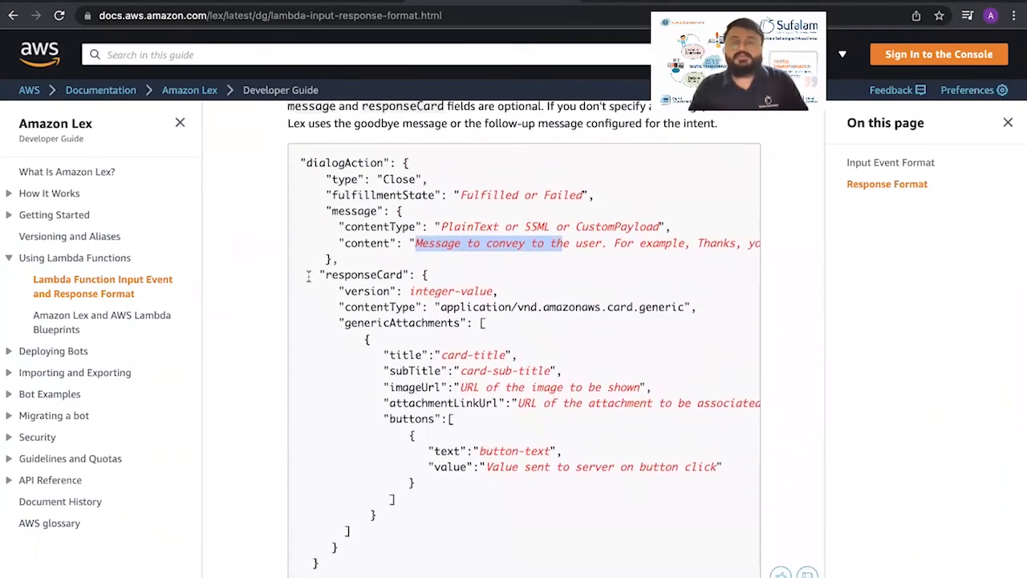
scroll(353, 254, "down", 1)
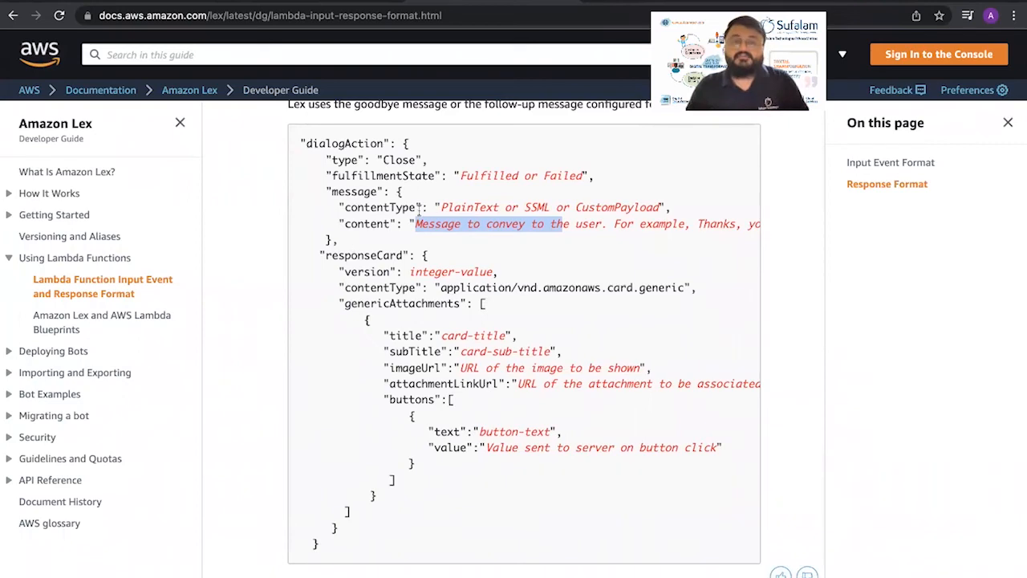
left_click(438, 203)
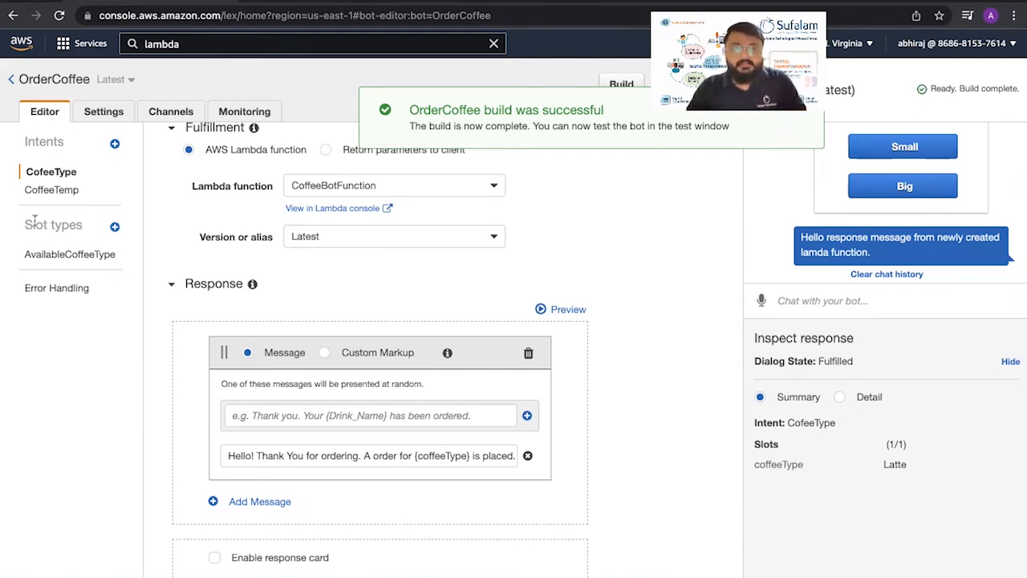
- Review the CofeeType intent's sample utterances, slots, Lambda fulfillment and response message in the OrderCoffee bot editor
scroll(170, 227, "up", 5)
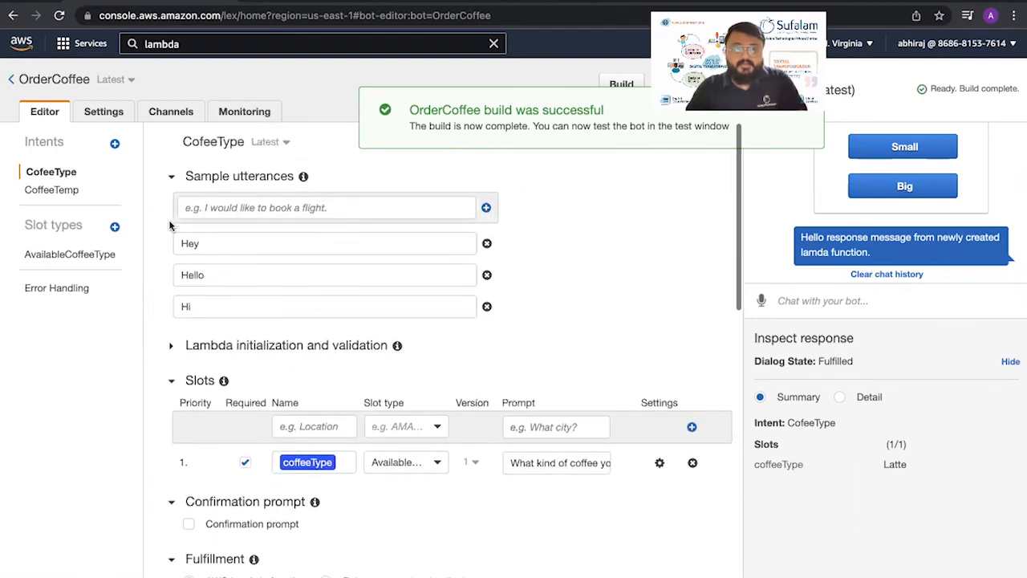
scroll(217, 305, "down", 10)
scroll(217, 305, "up", 3)
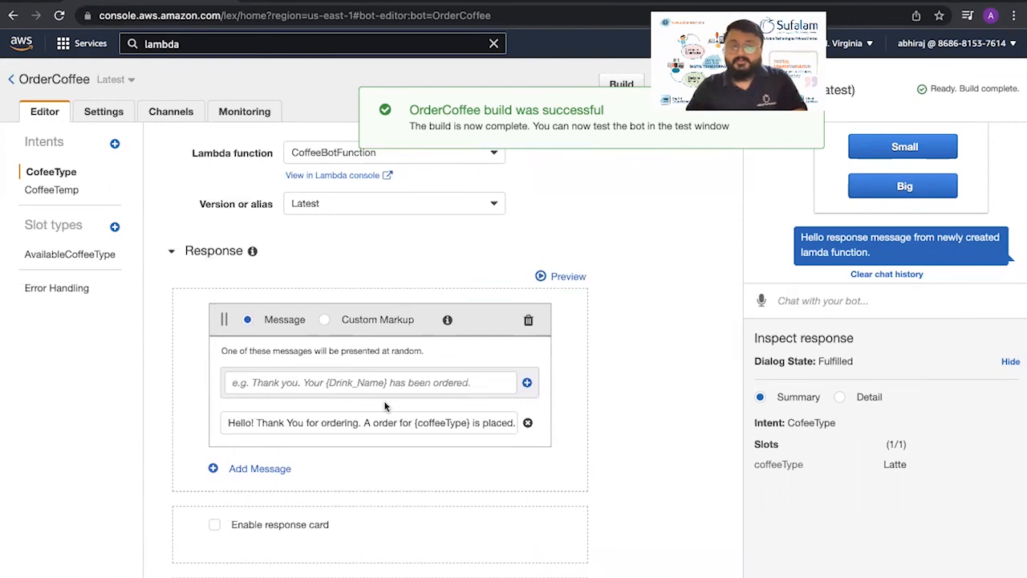
scroll(290, 358, "up", 5)
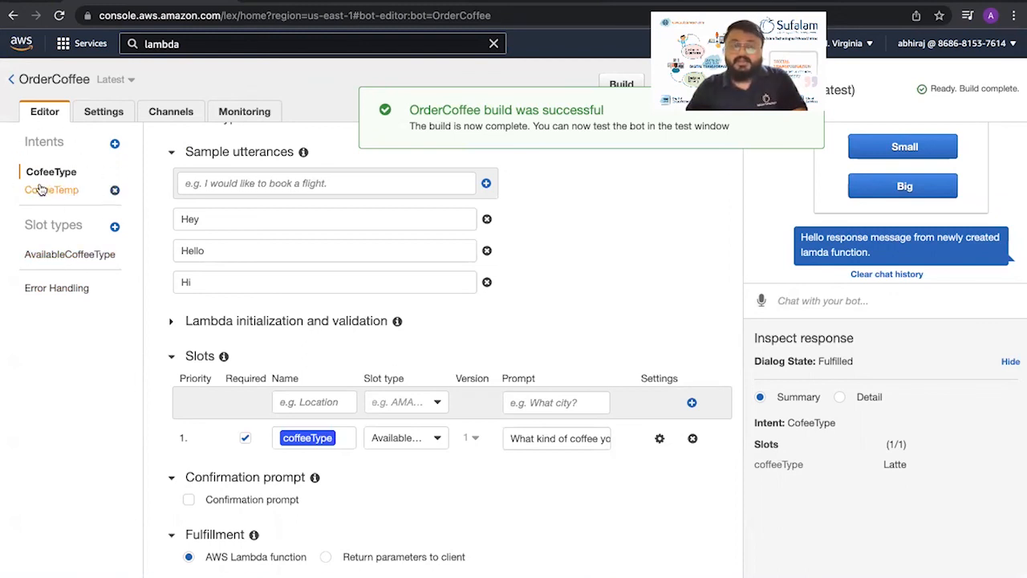
scroll(245, 366, "down", 2)
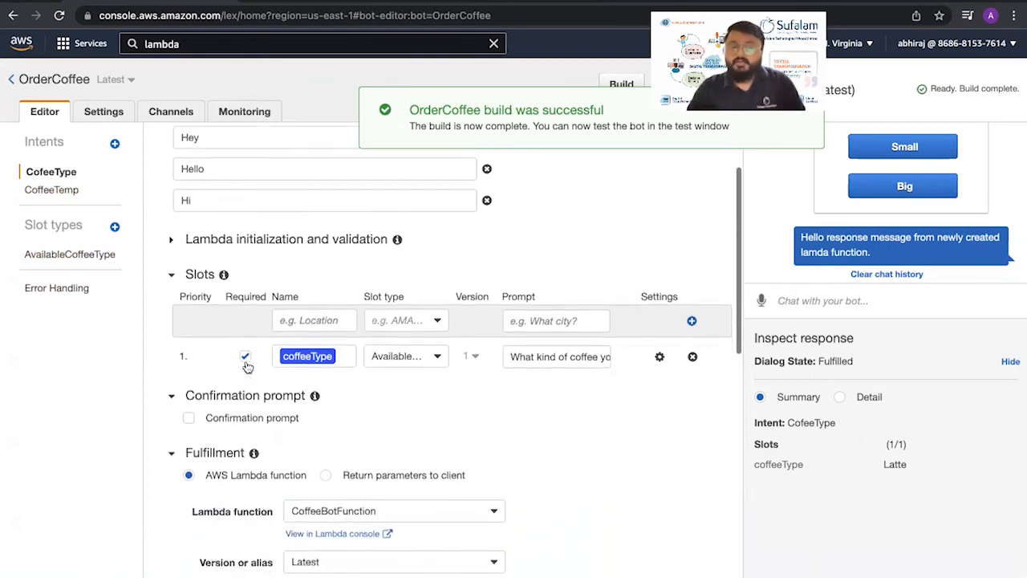